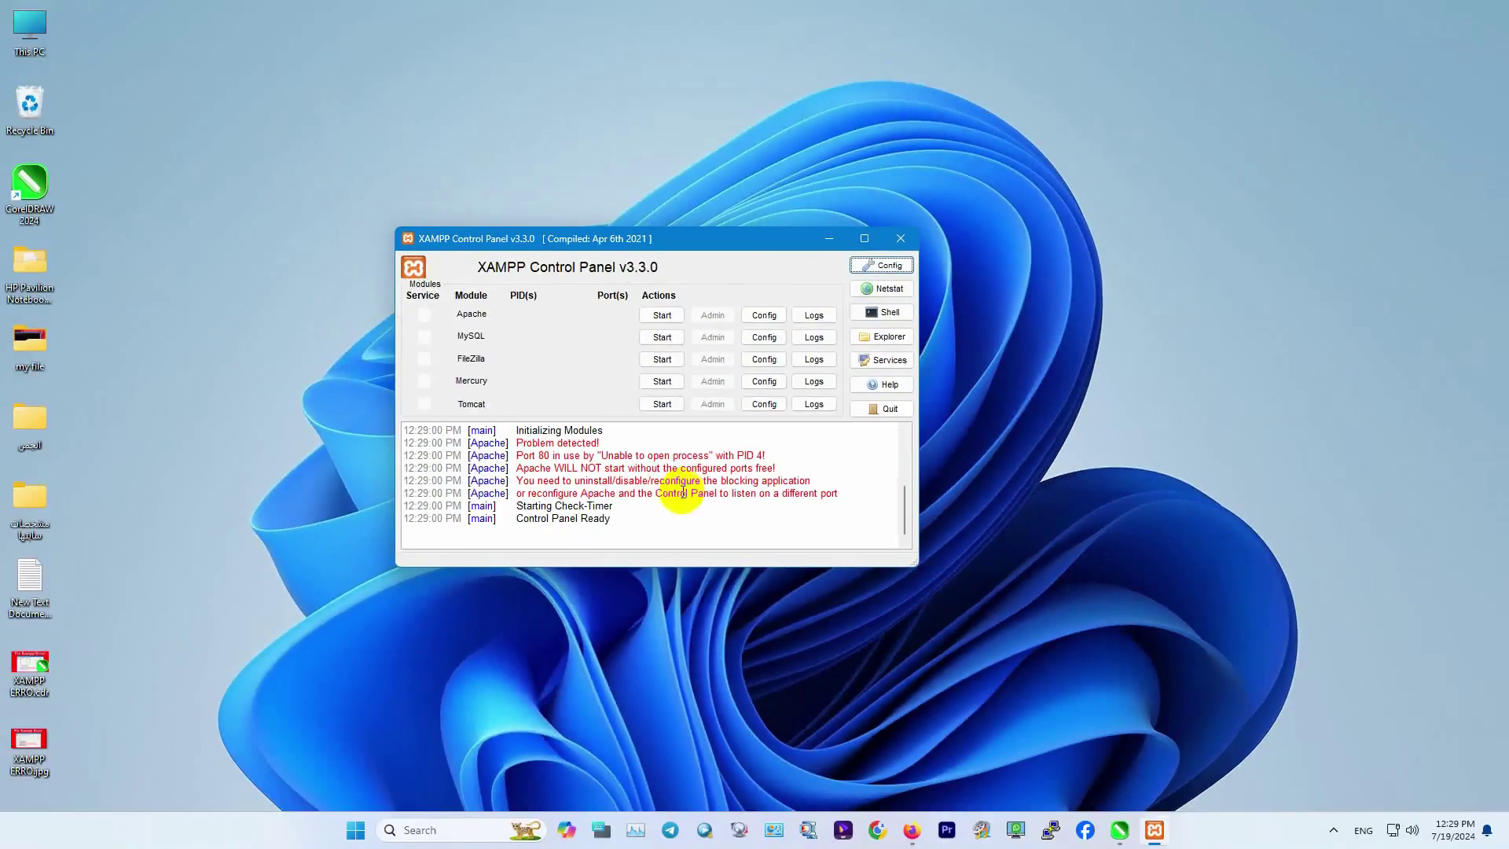
Step: Try to start the Apache and MySQL modules, and stop MySQL again
left_click(645, 214)
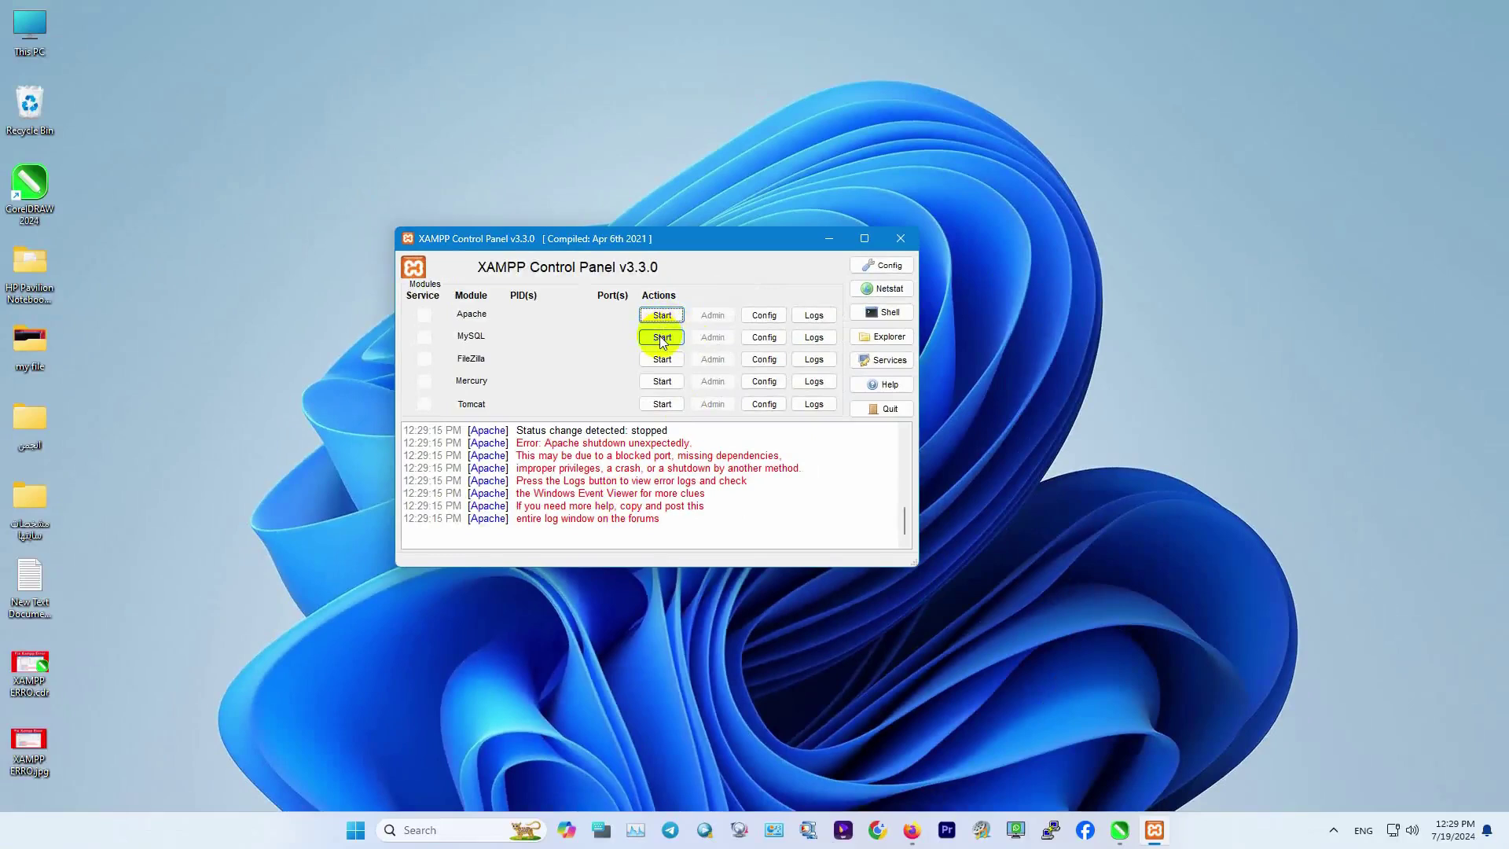
left_click(662, 338)
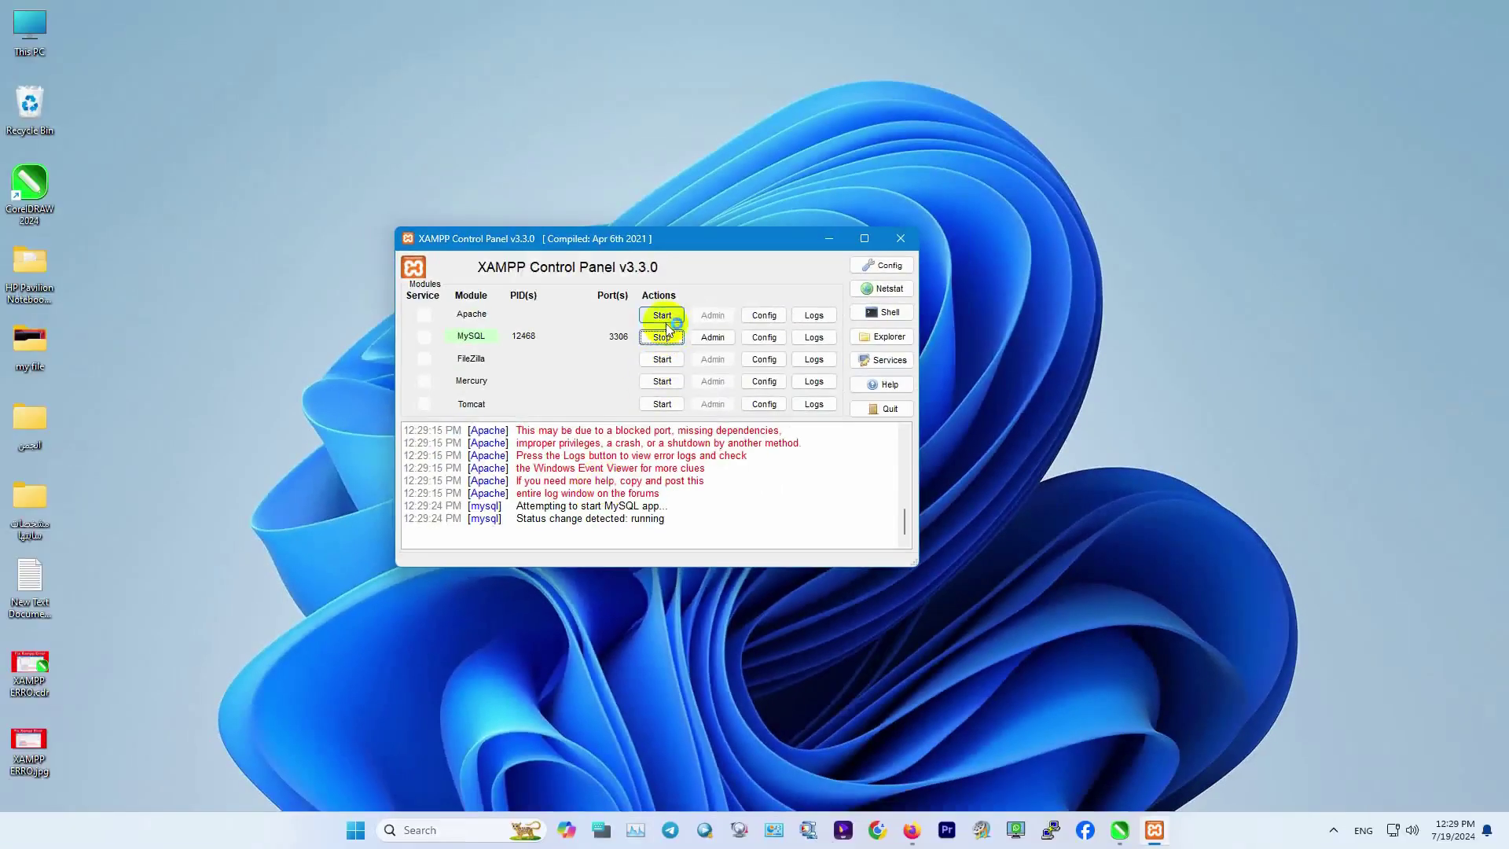
left_click(662, 314)
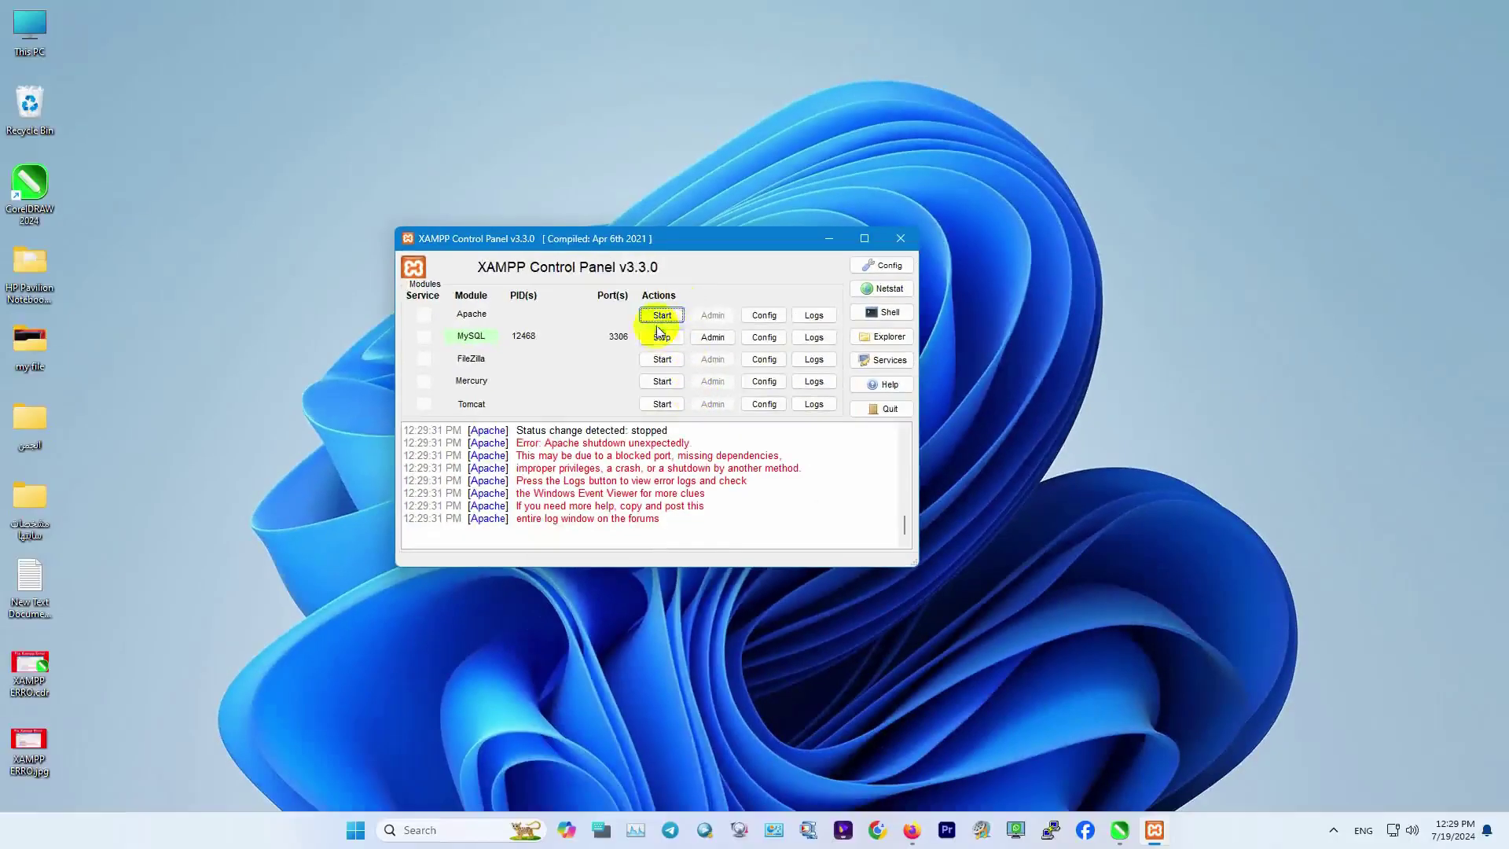
left_click(983, 409)
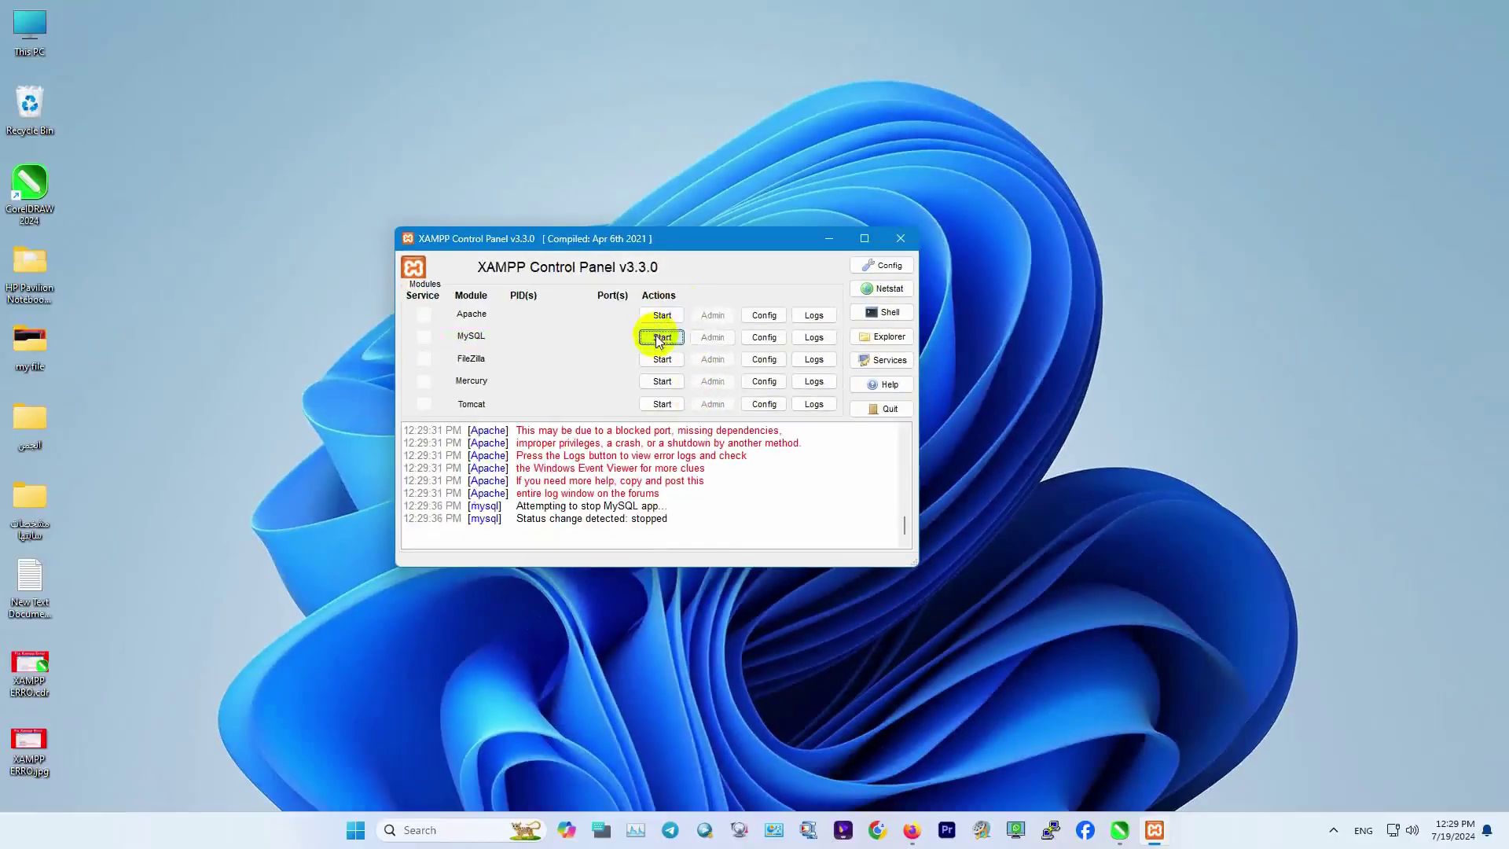
Step: Open Apache's httpd.conf file and change the active Listen directive to port 8081
left_click(752, 316)
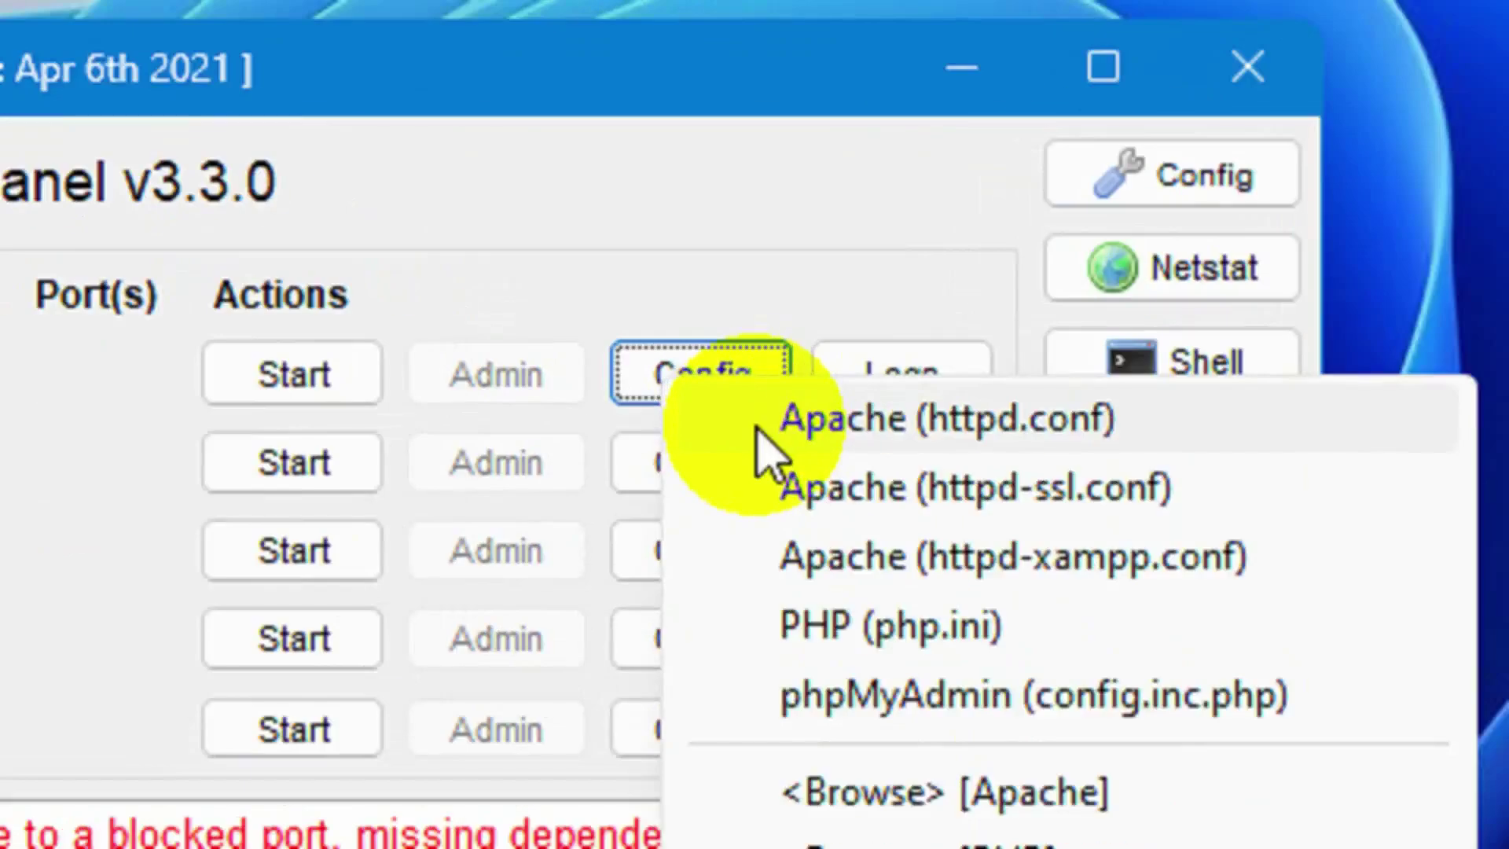
left_click(780, 327)
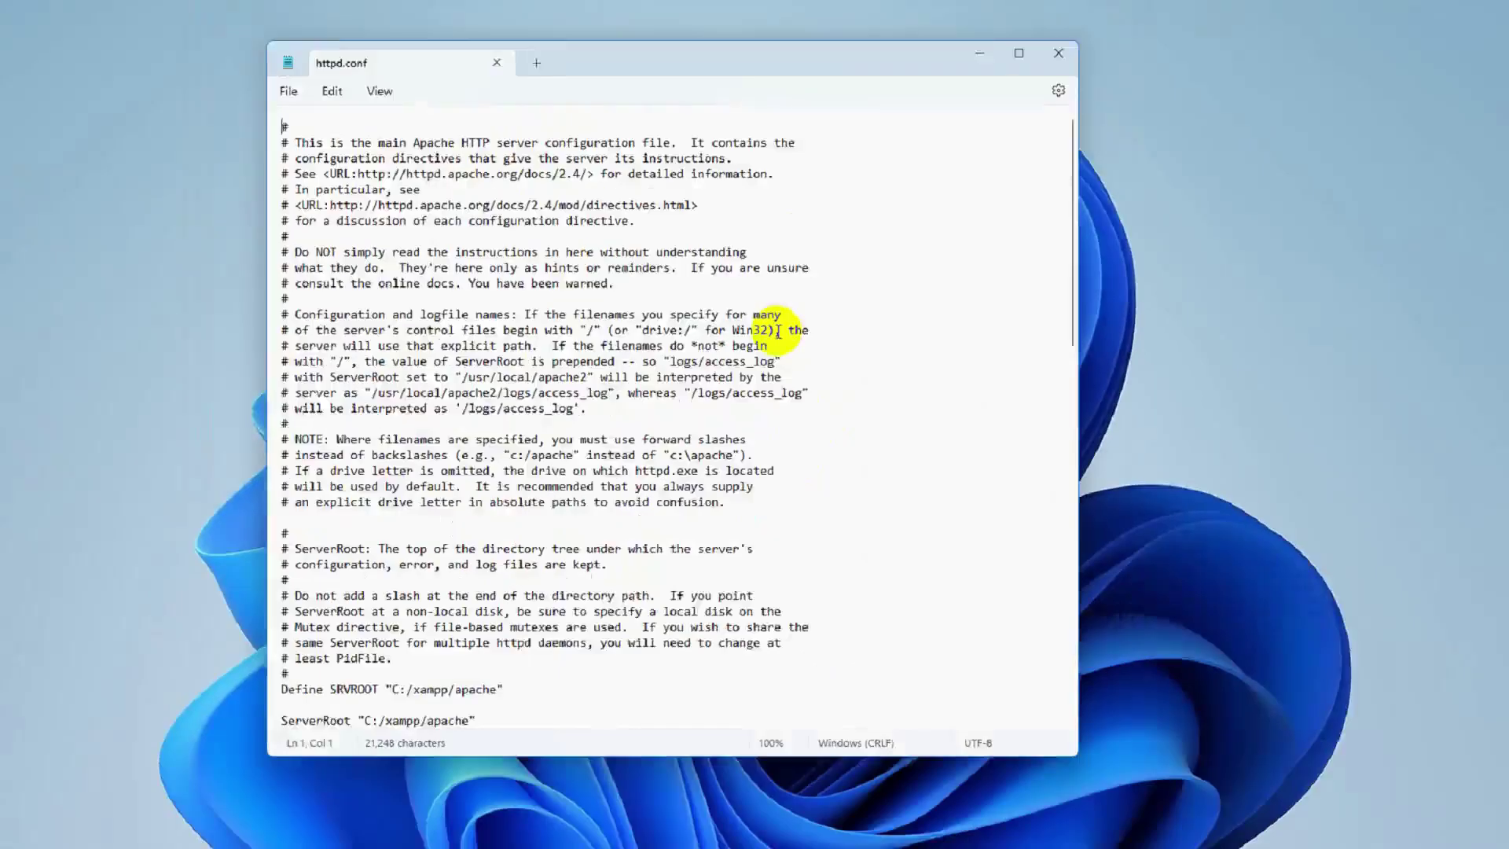
scroll(511, 489, "down", 4)
scroll(511, 489, "down", 14)
scroll(495, 463, "up", 6)
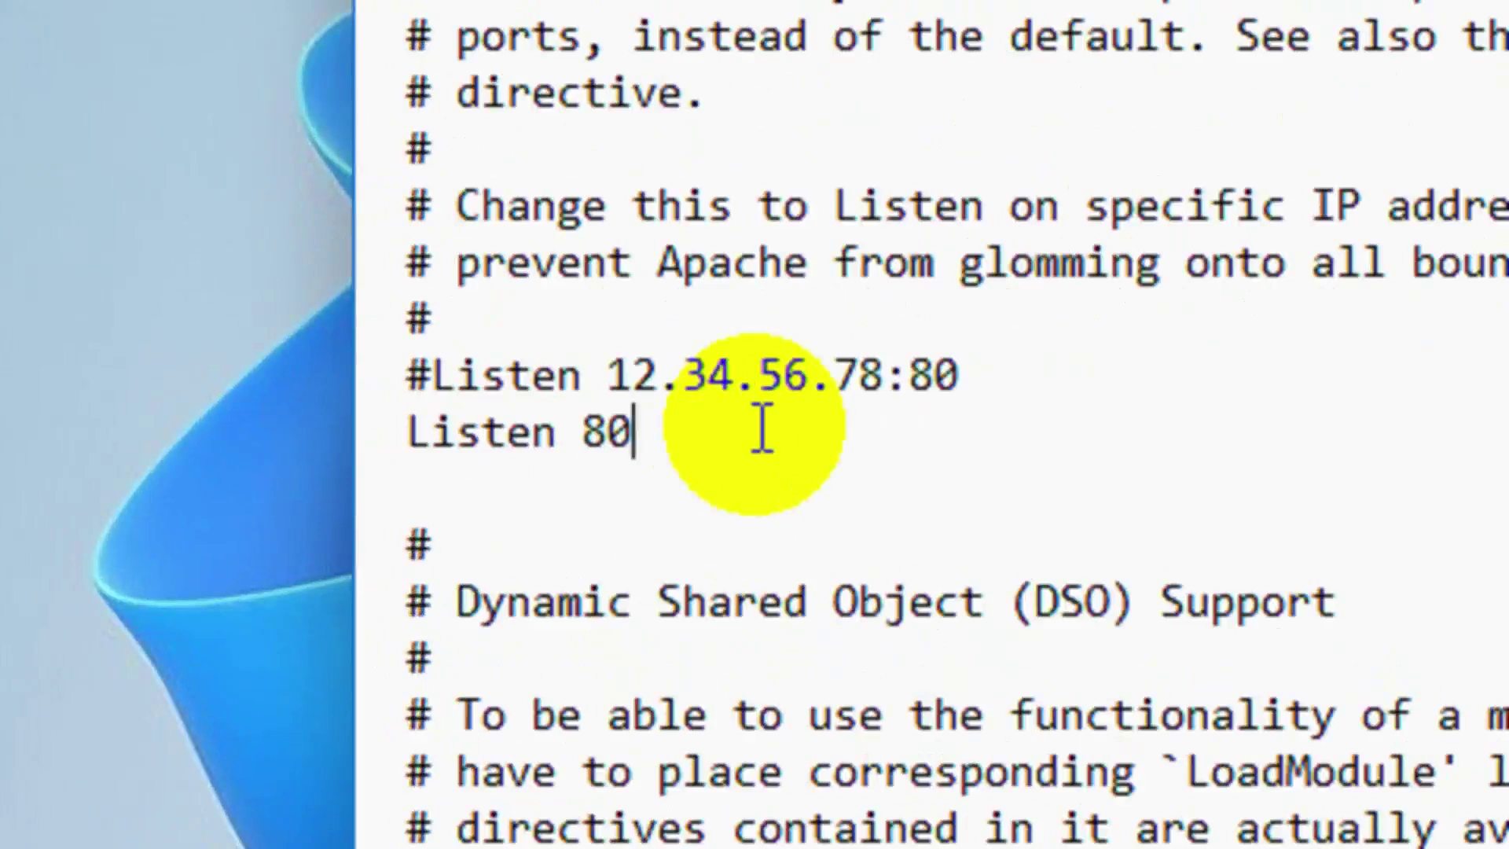
type("1")
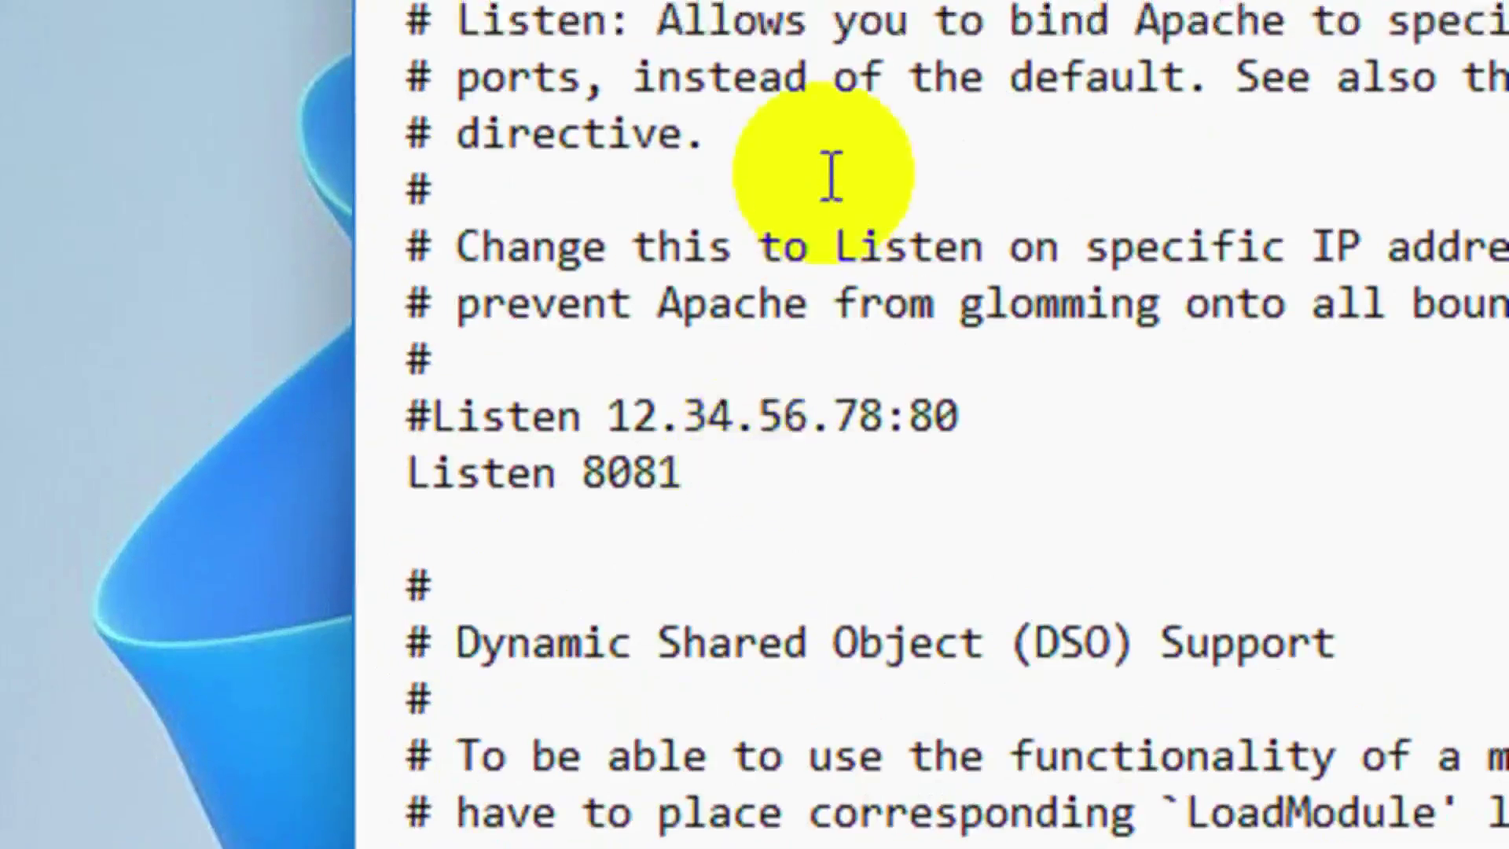
Step: Save the edited httpd.conf file and close it
left_click(433, 121)
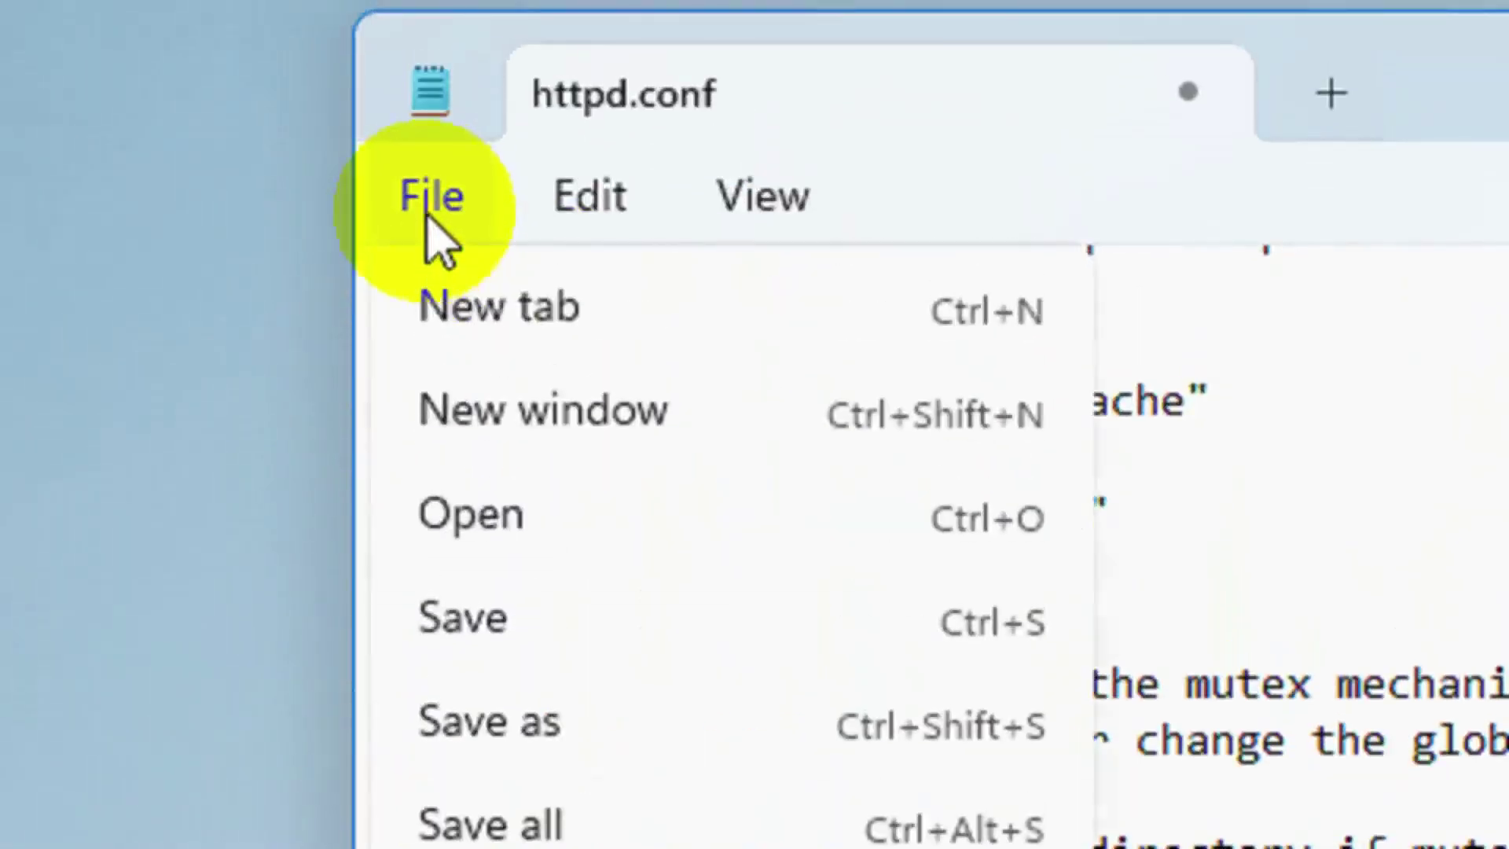
left_click(472, 613)
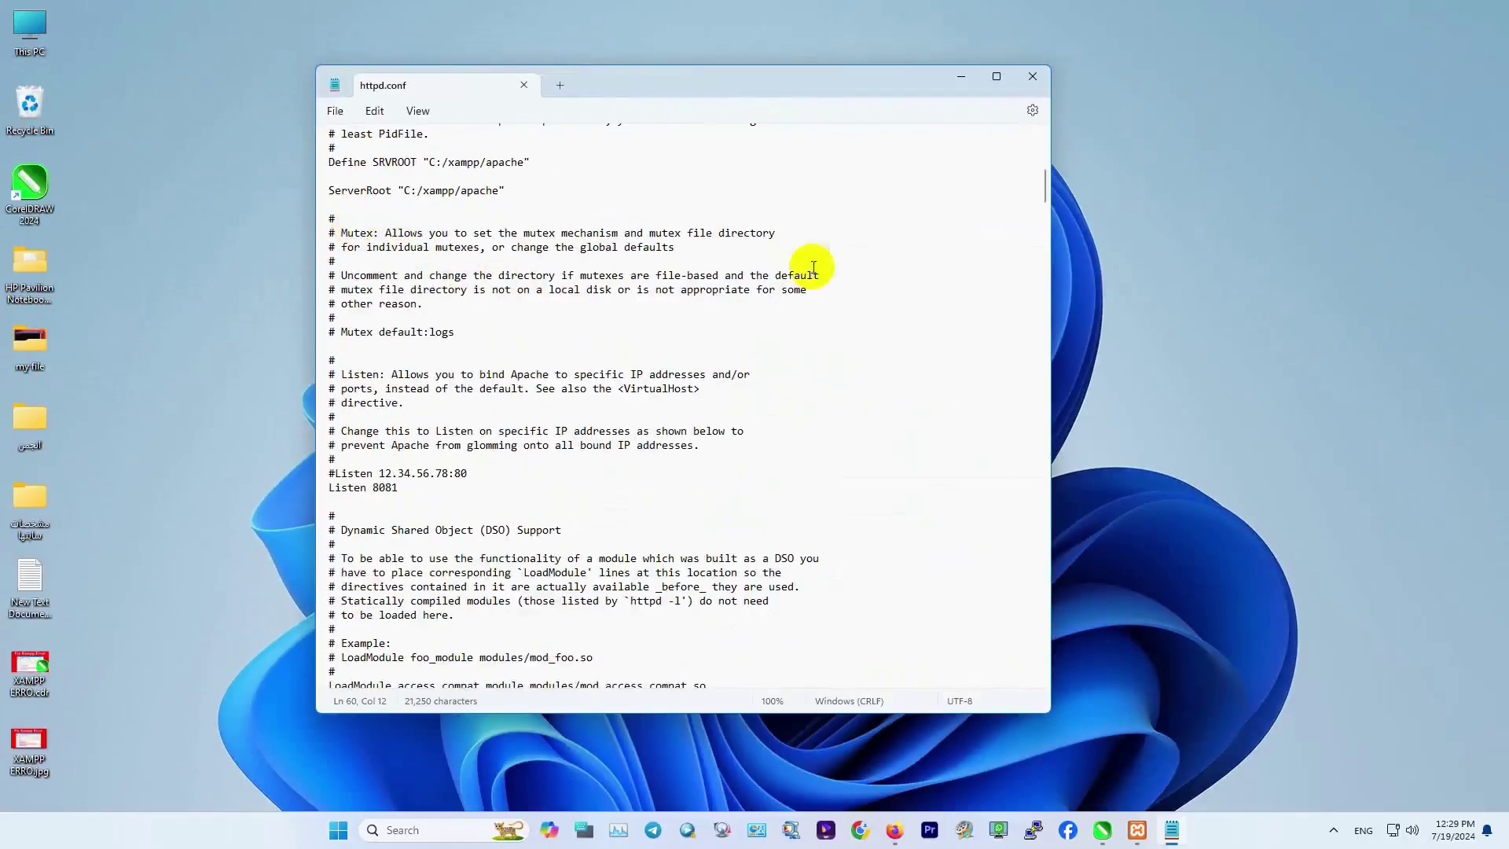
left_click(1032, 76)
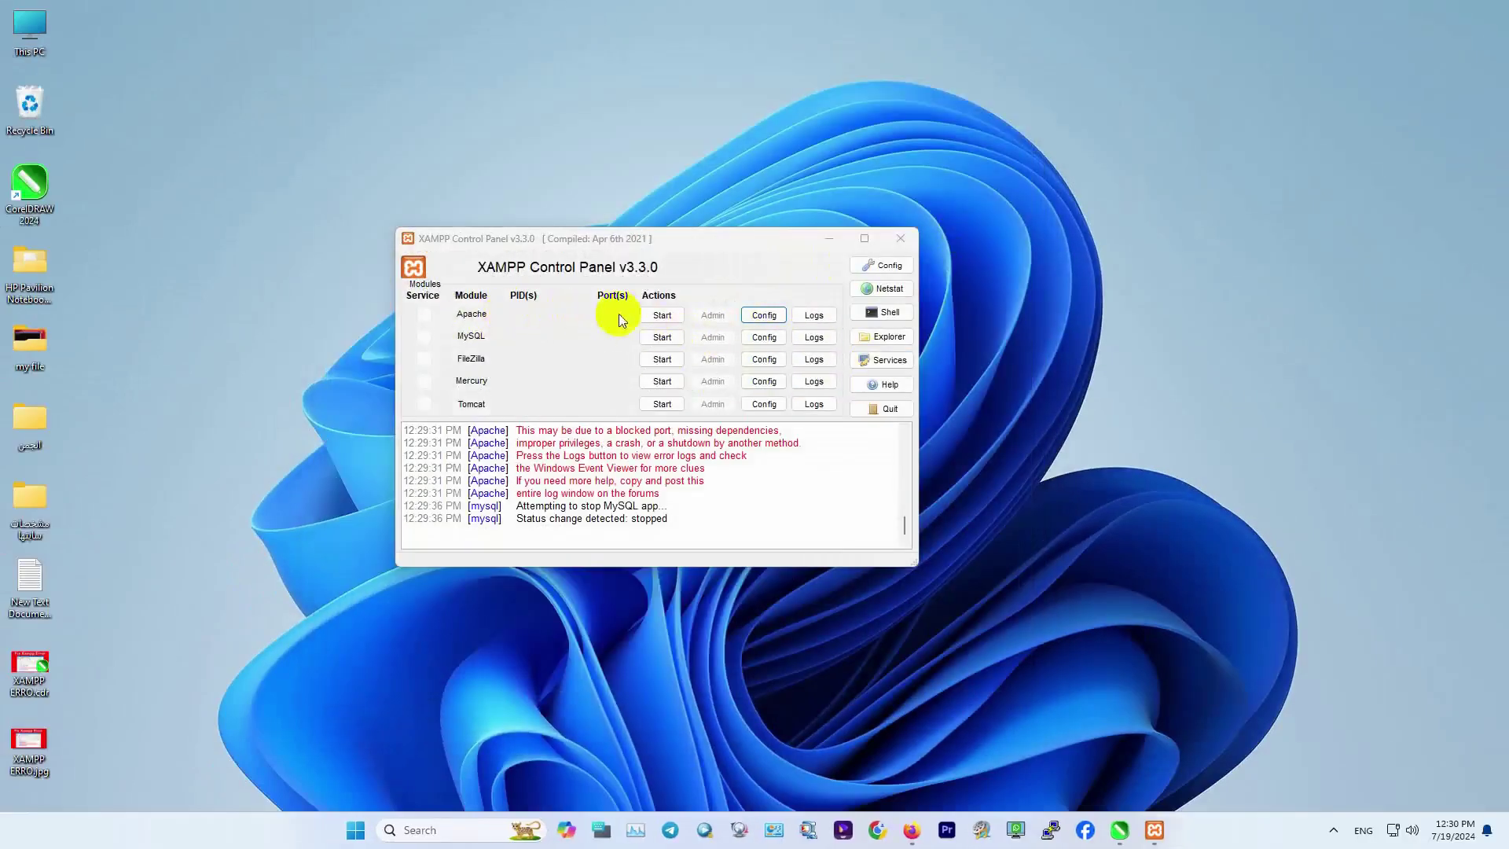
Step: Test the modules by starting Apache, stopping and restarting it, and starting MySQL
left_click(651, 318)
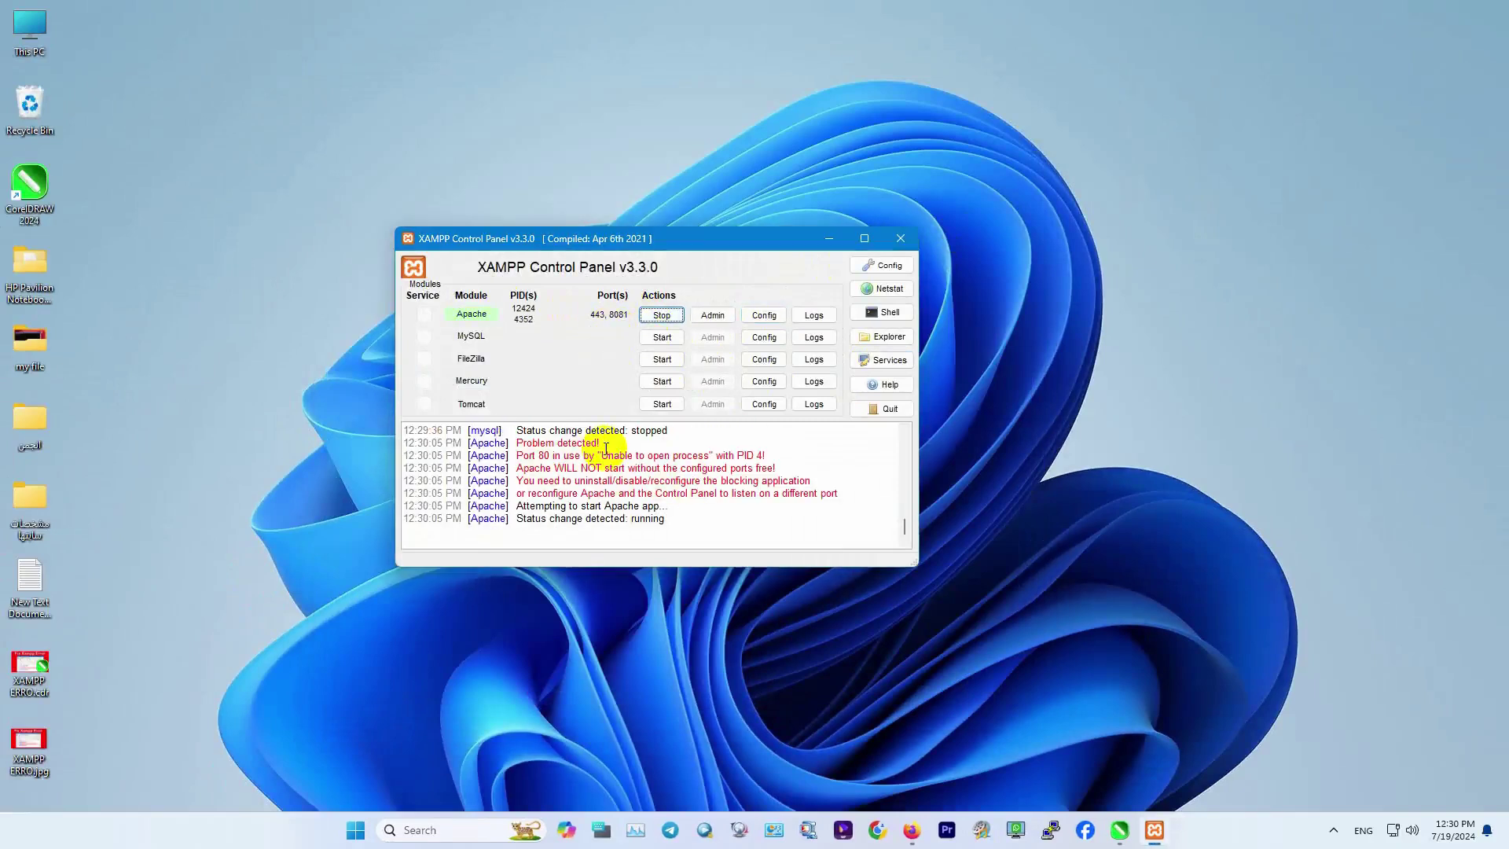
left_click(663, 316)
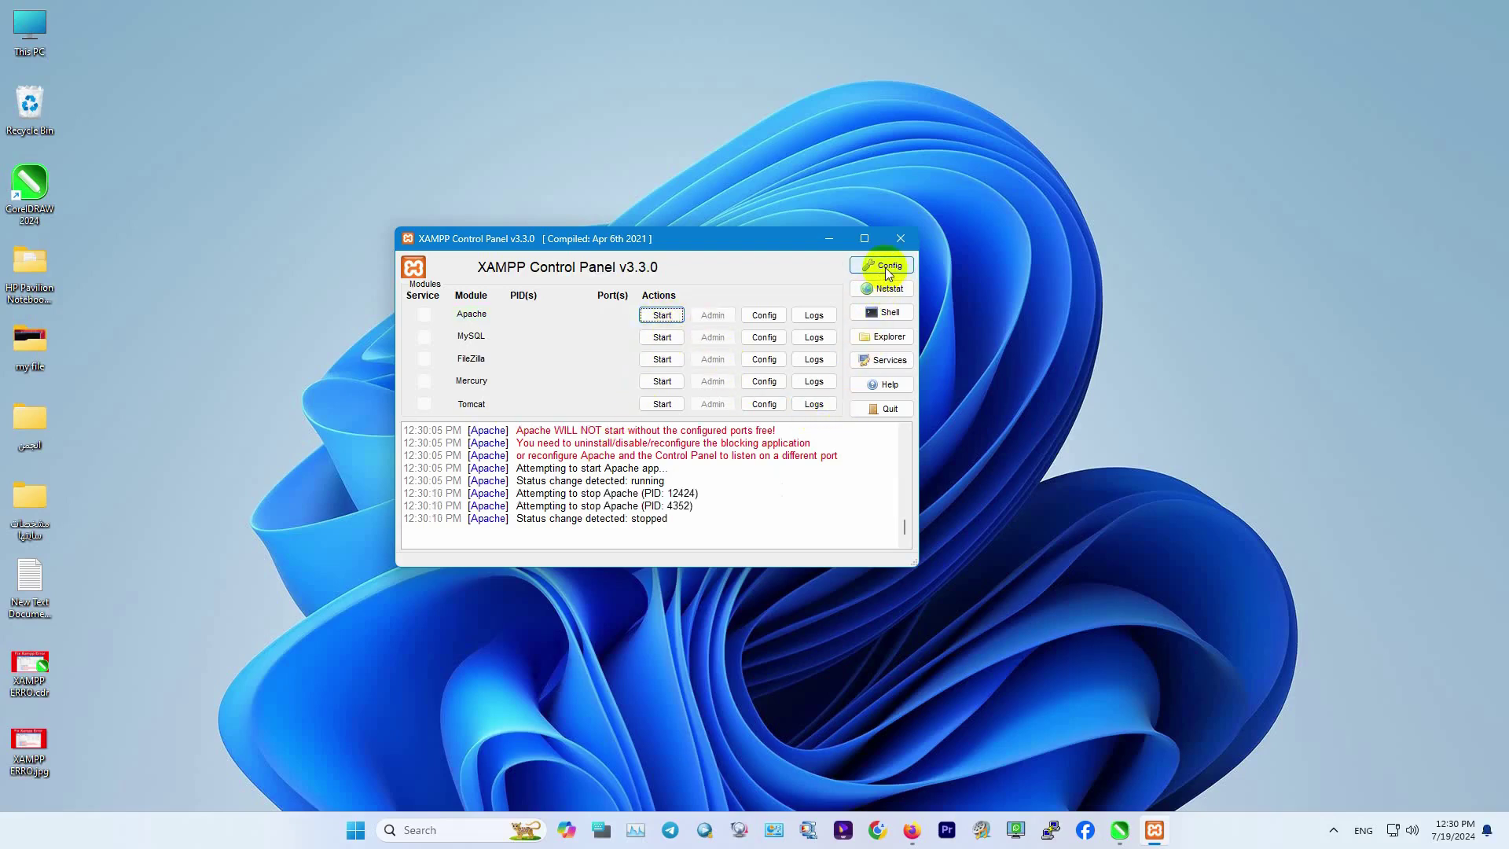
left_click(662, 315)
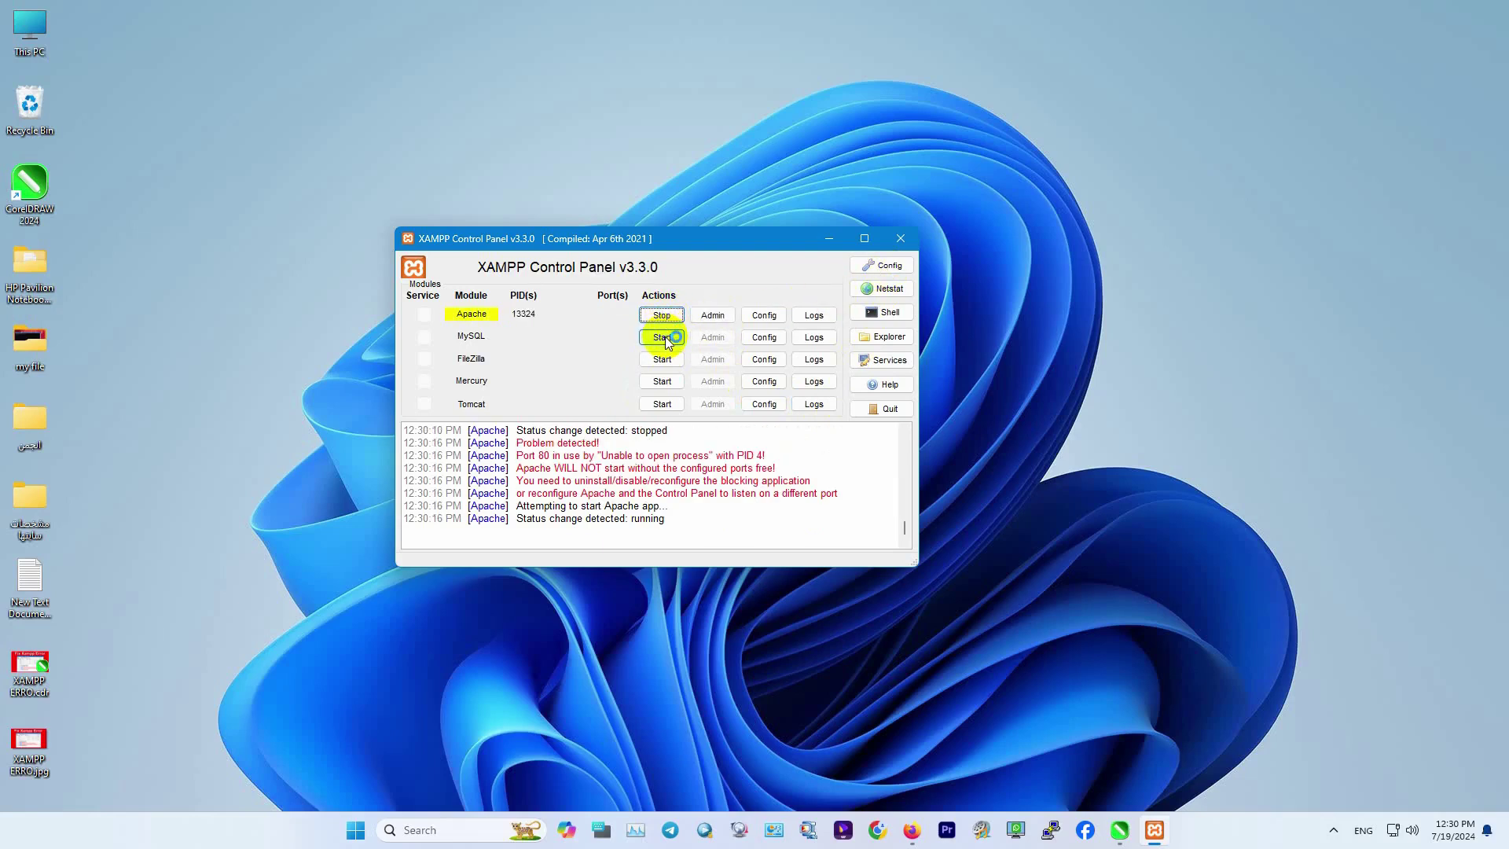
left_click(663, 338)
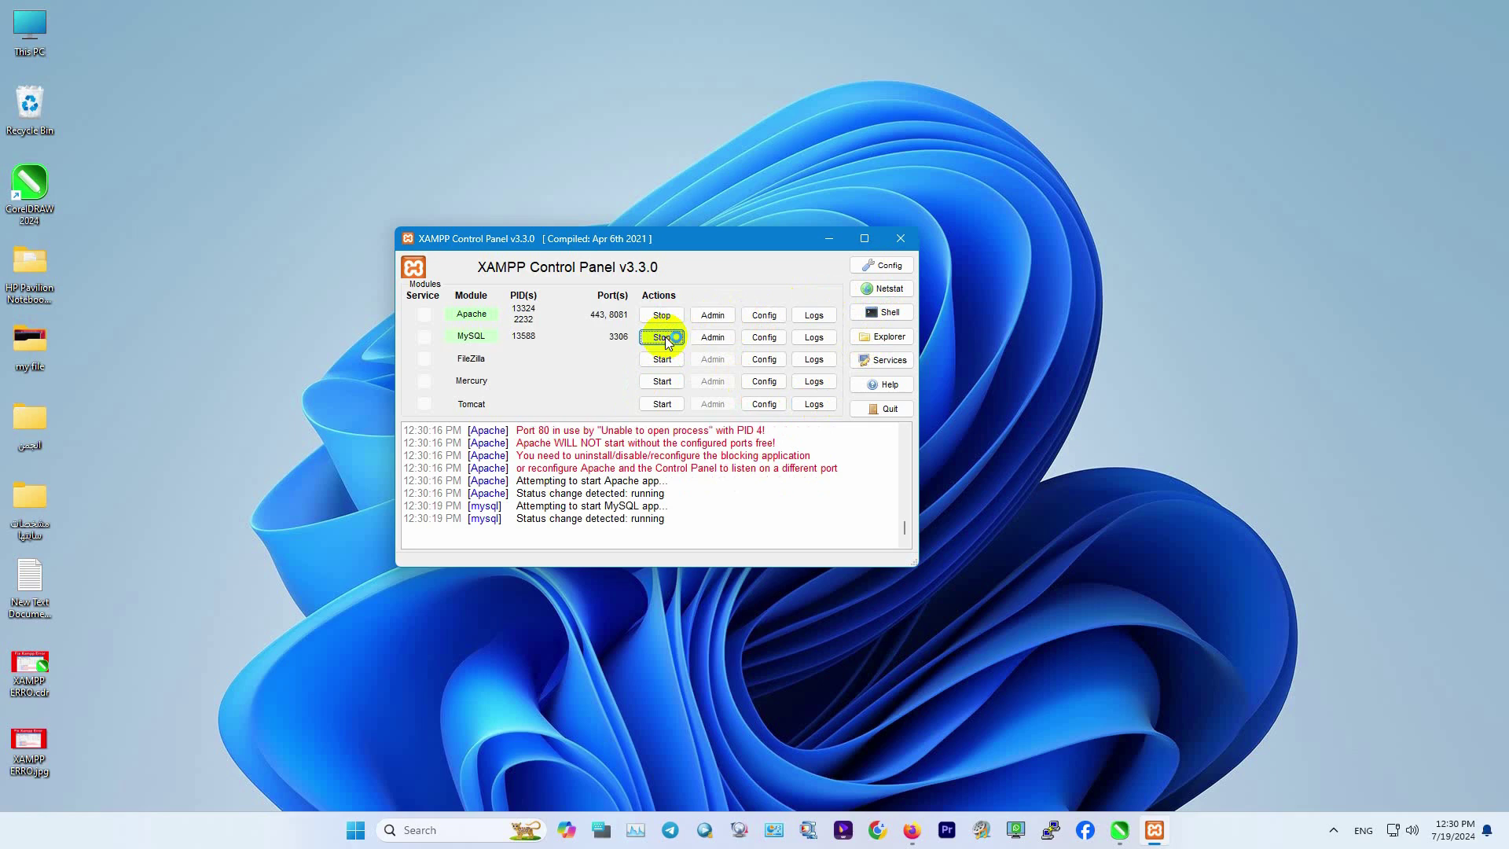
Step: Check Apache's admin page in the browser, and stop the Apache and MySQL modules
left_click(710, 317)
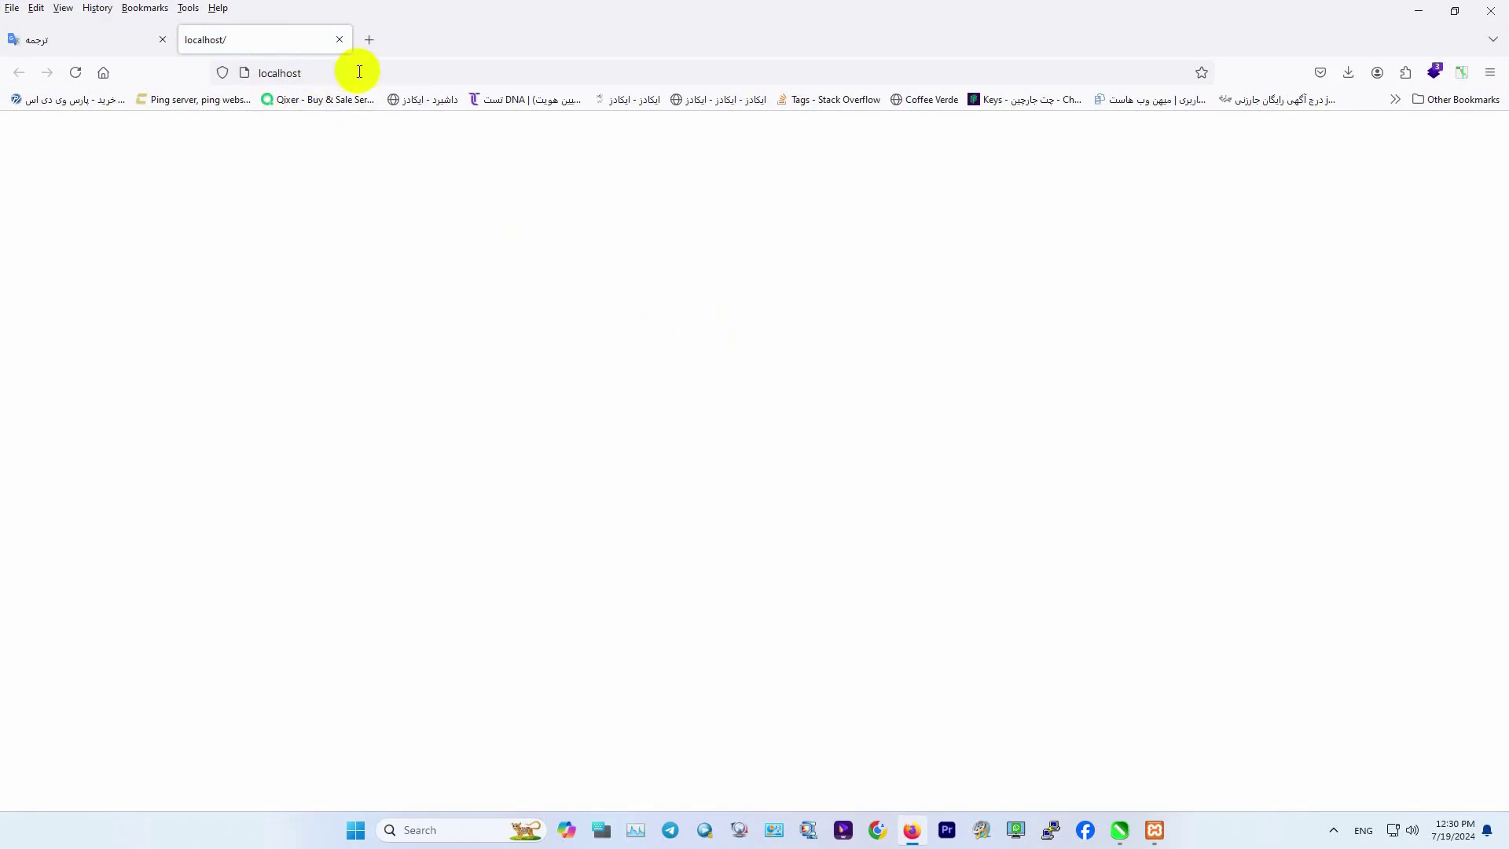
left_click(1419, 11)
left_click(662, 314)
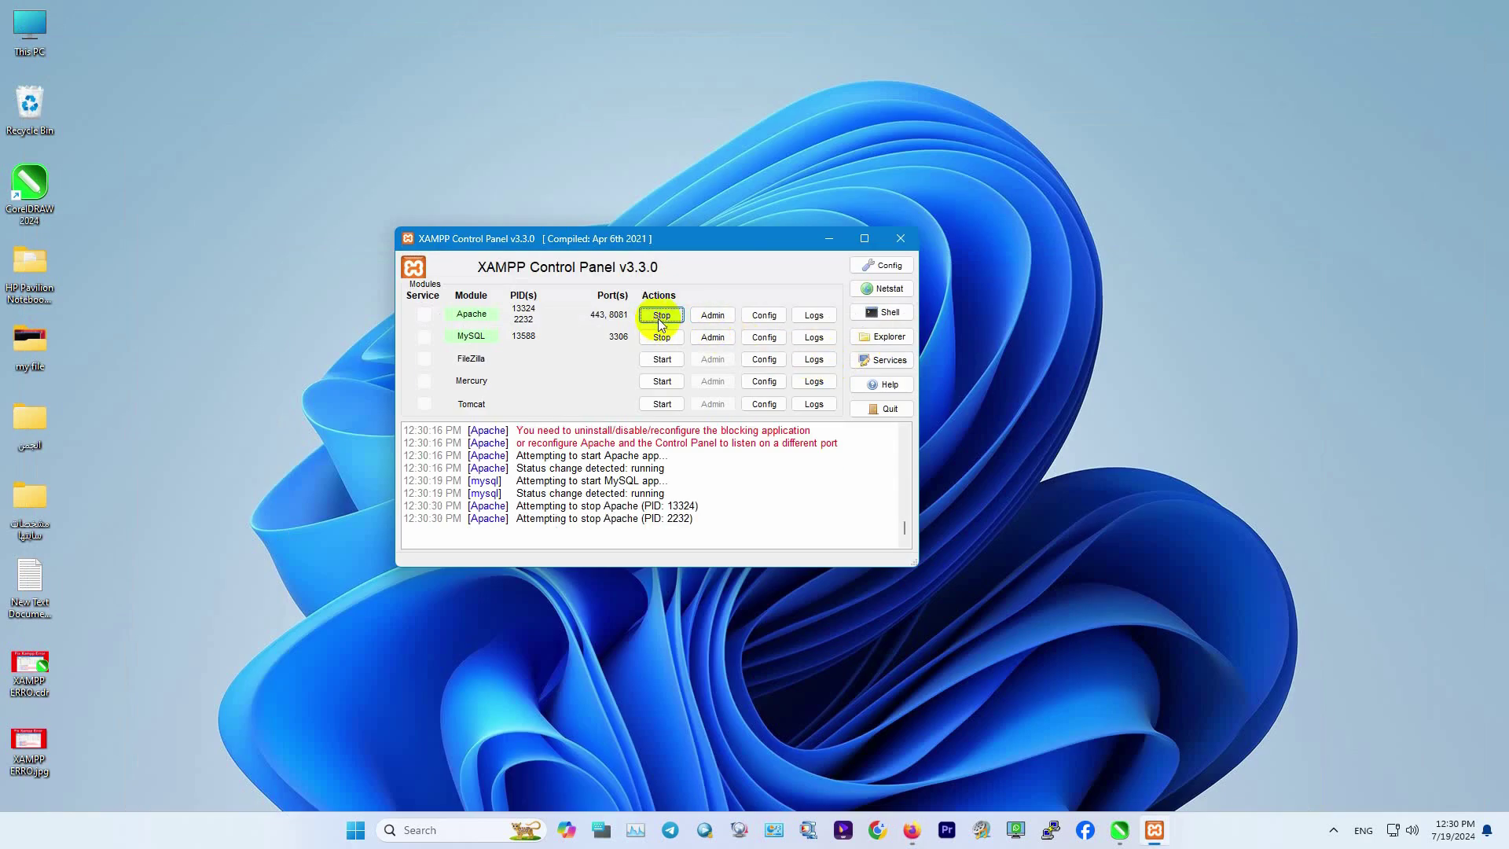
left_click(662, 338)
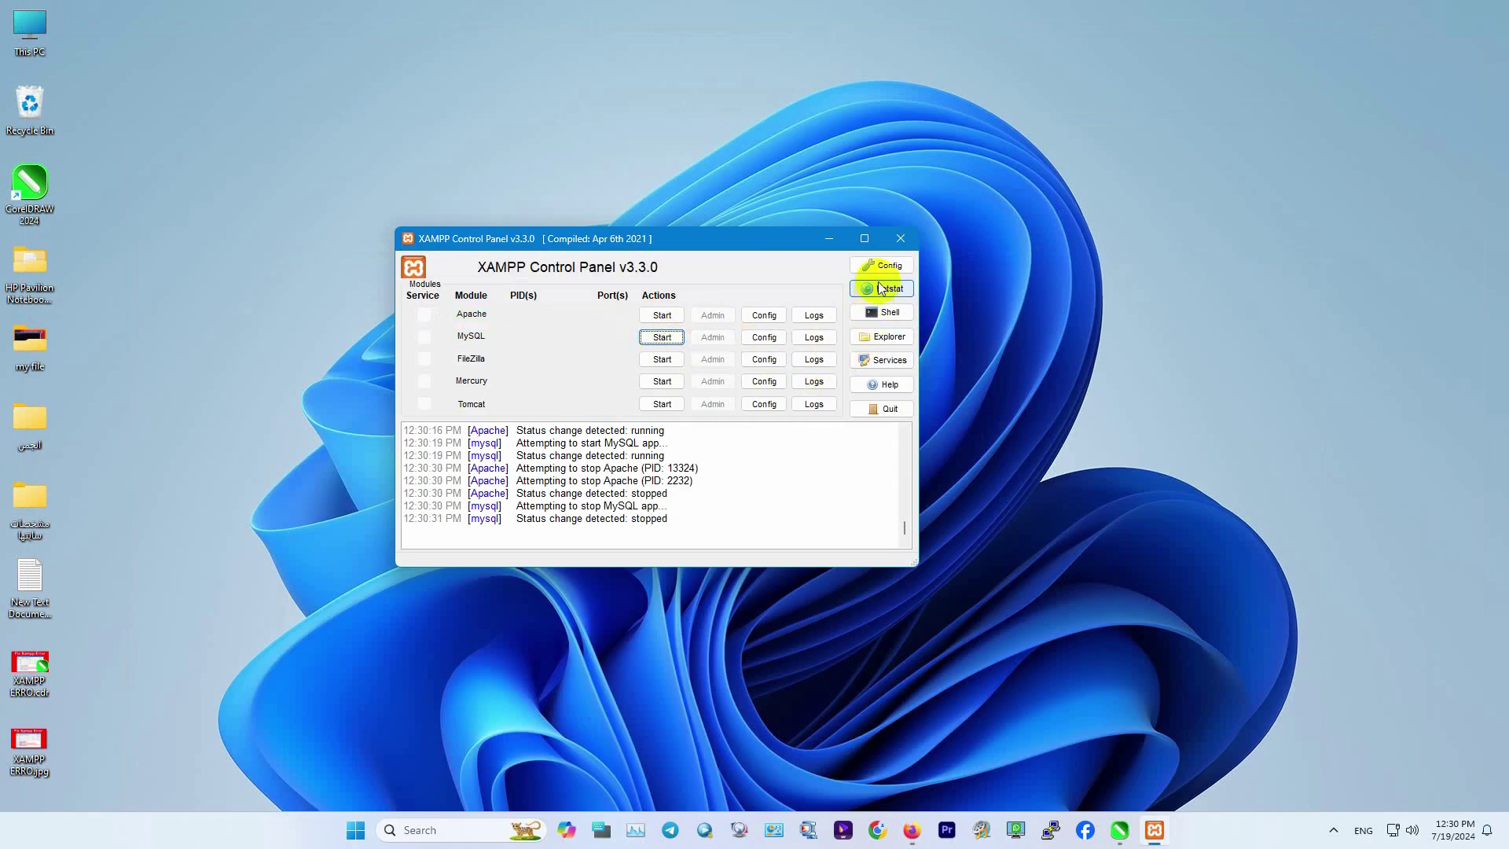
Step: Try to save 8081 as Apache's main port in the control panel's service and port settings
left_click(884, 266)
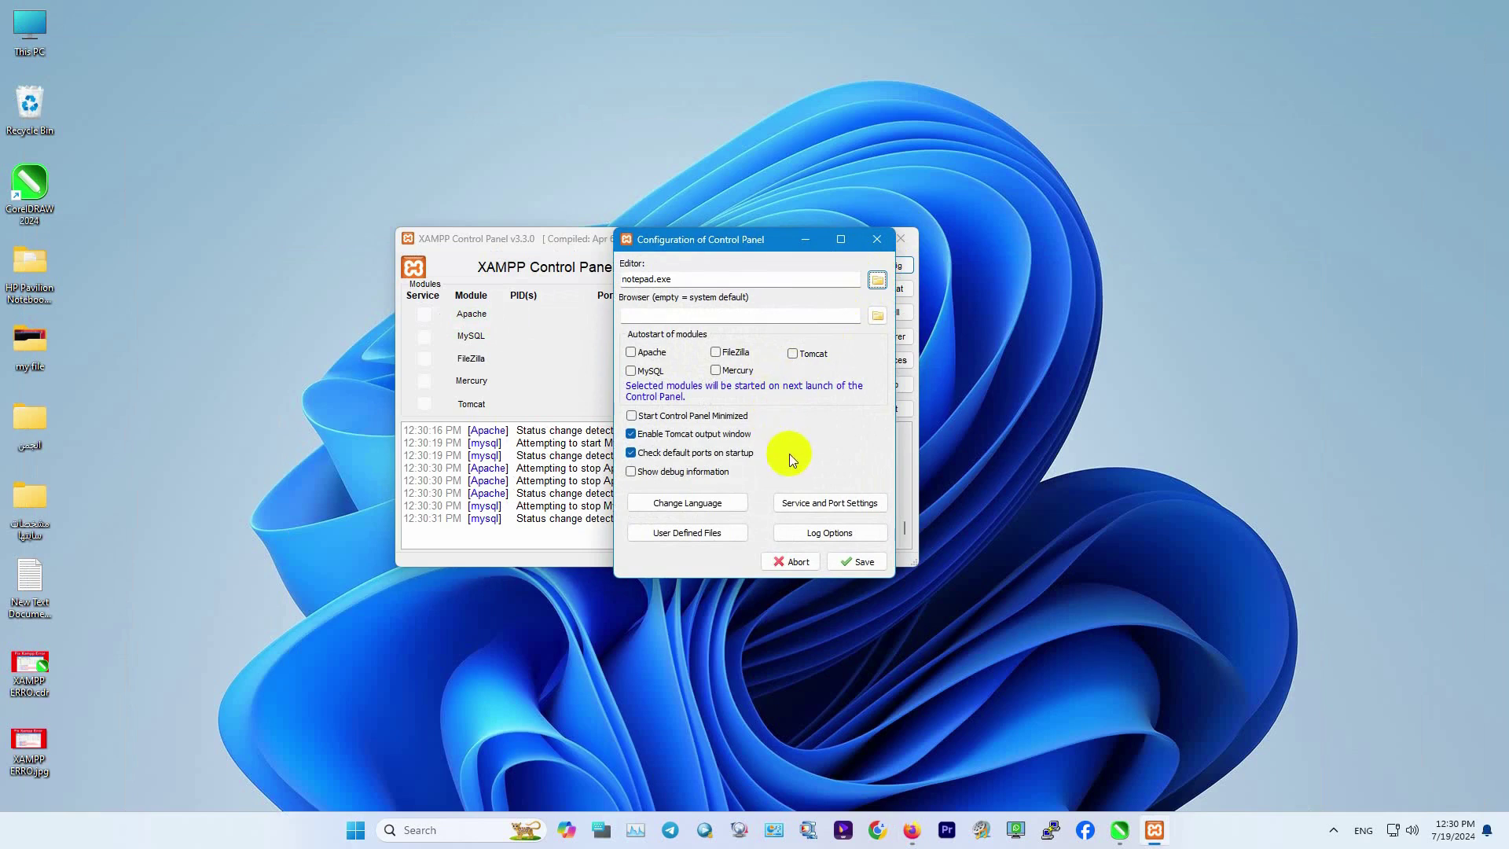
left_click(814, 507)
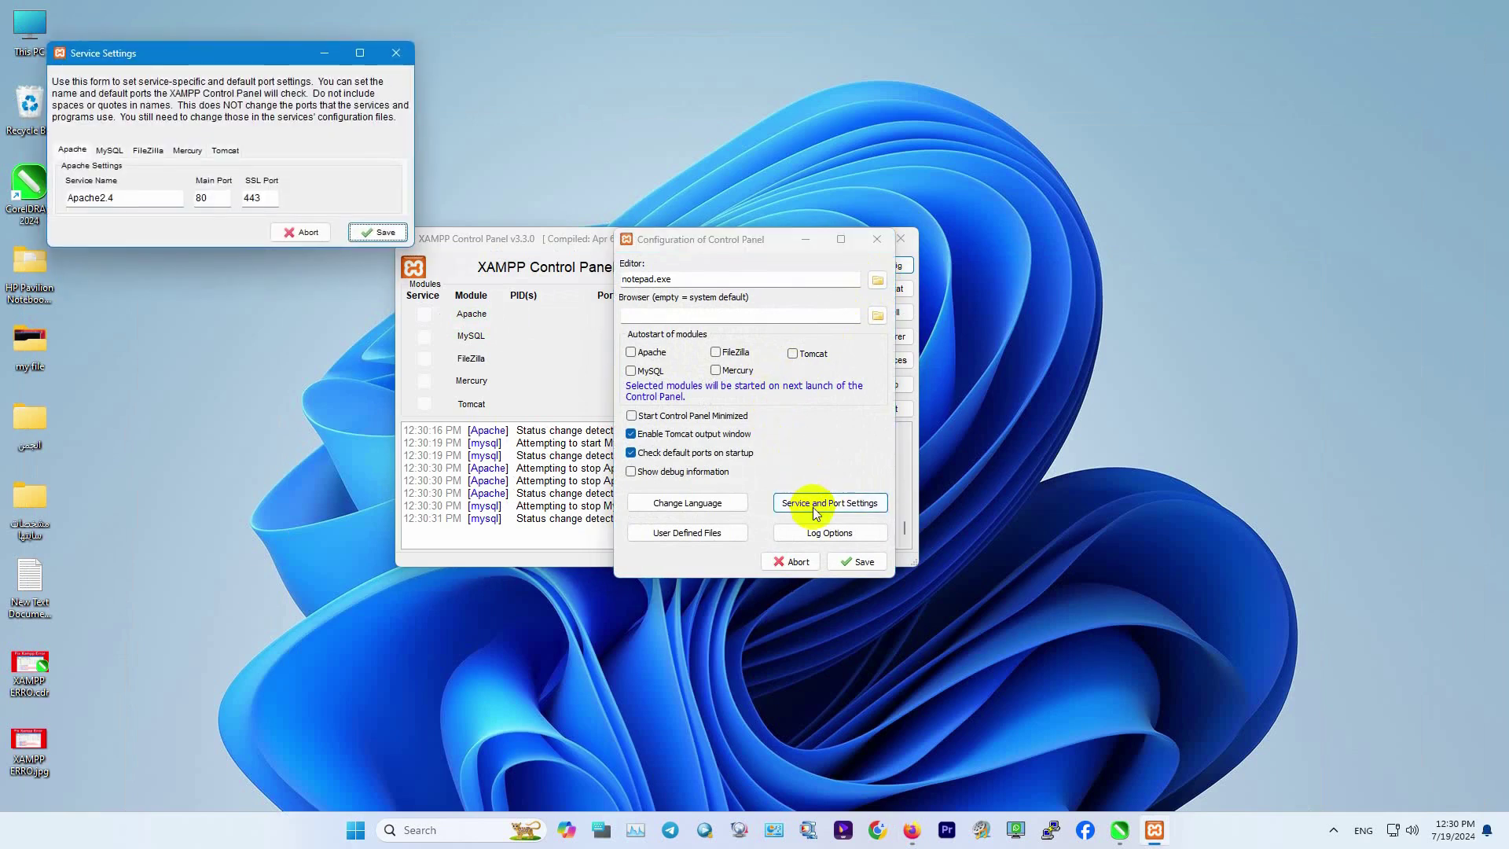
left_click_drag(252, 52, 775, 163)
left_click(739, 306)
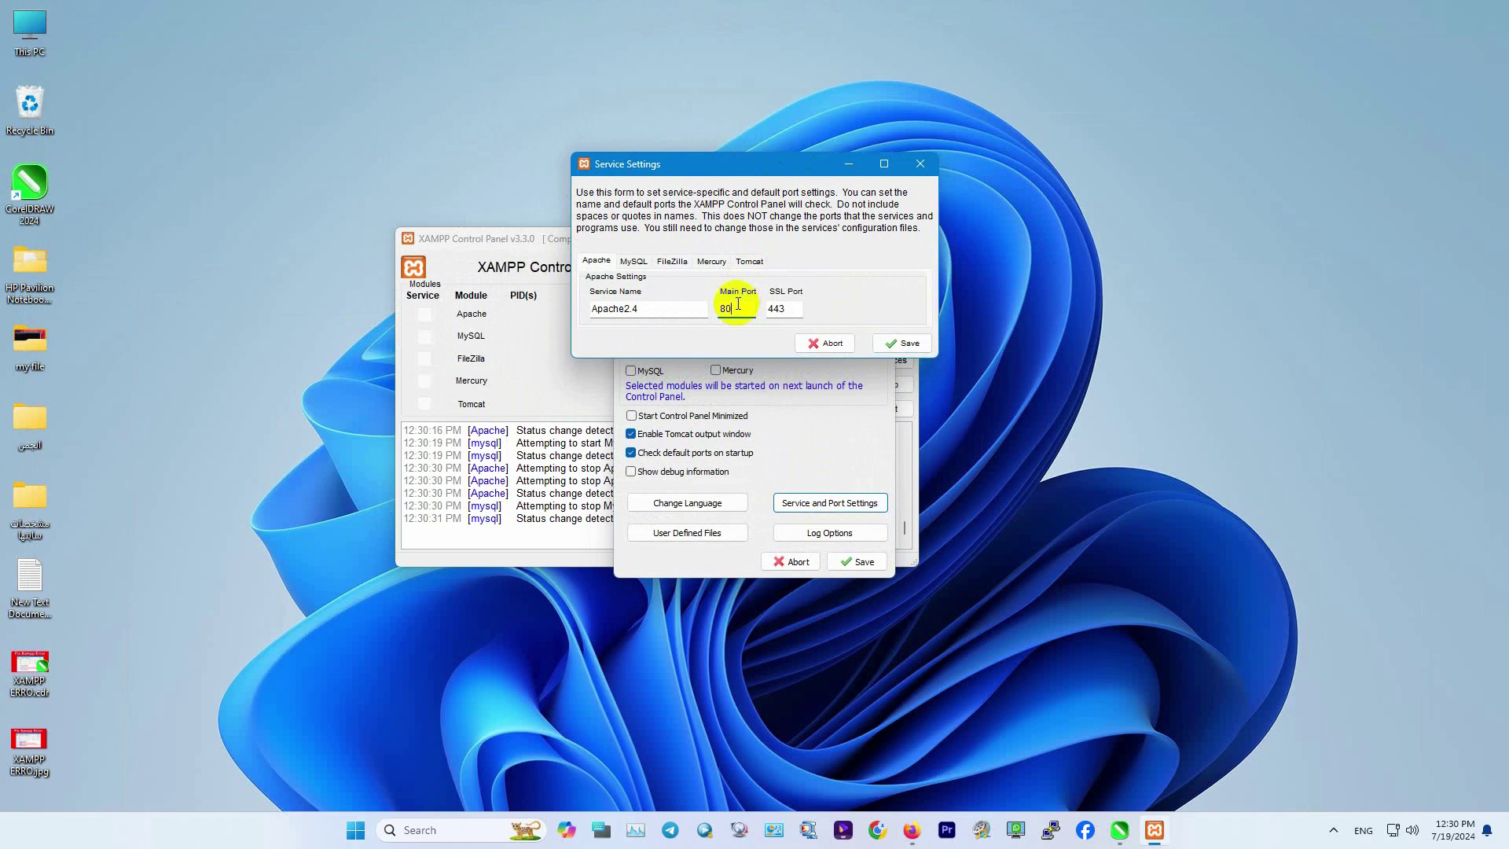
type("81")
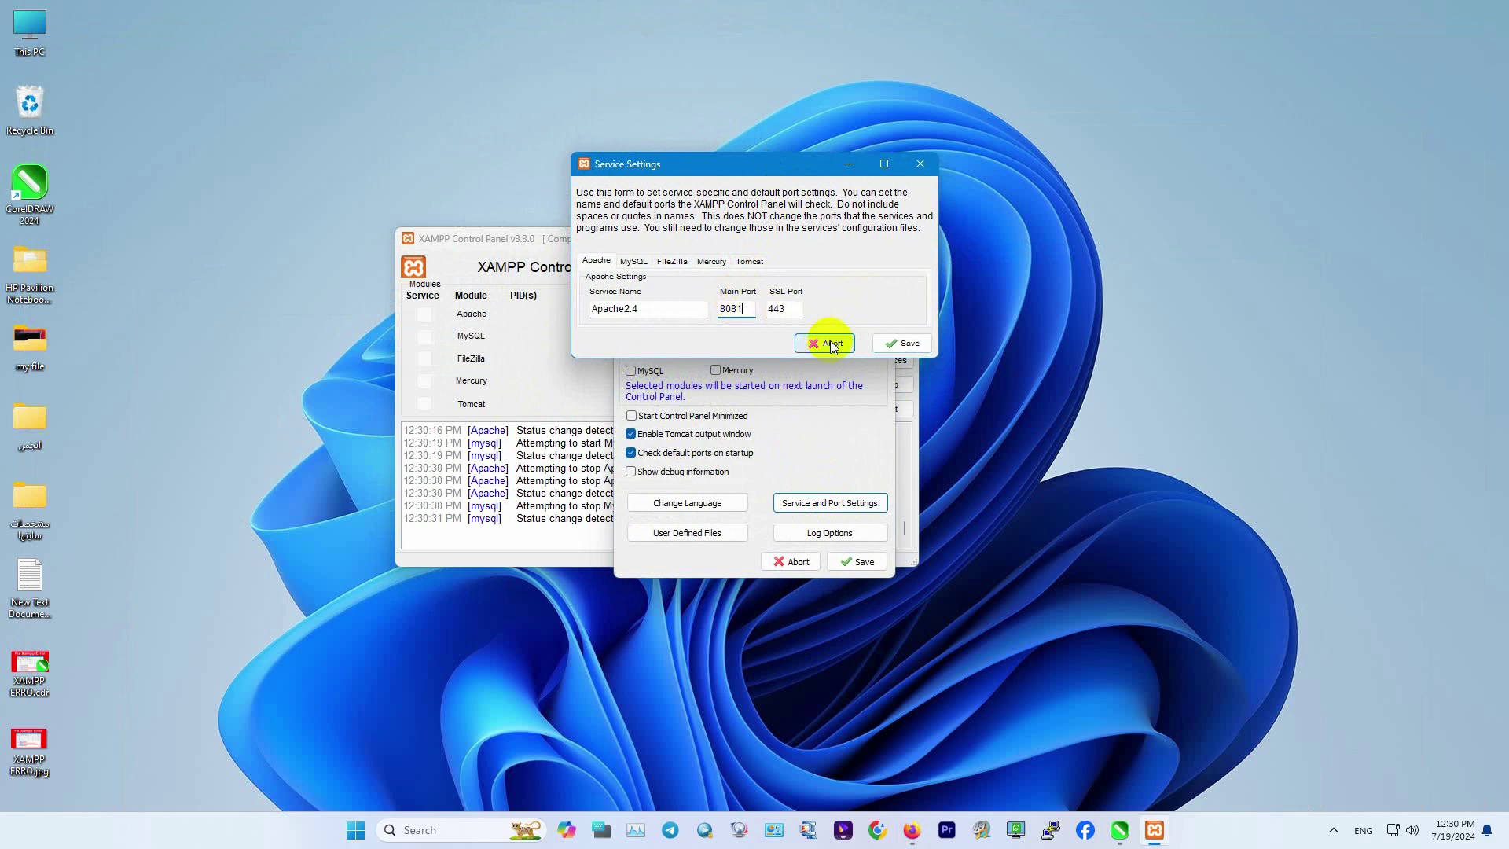
left_click(902, 344)
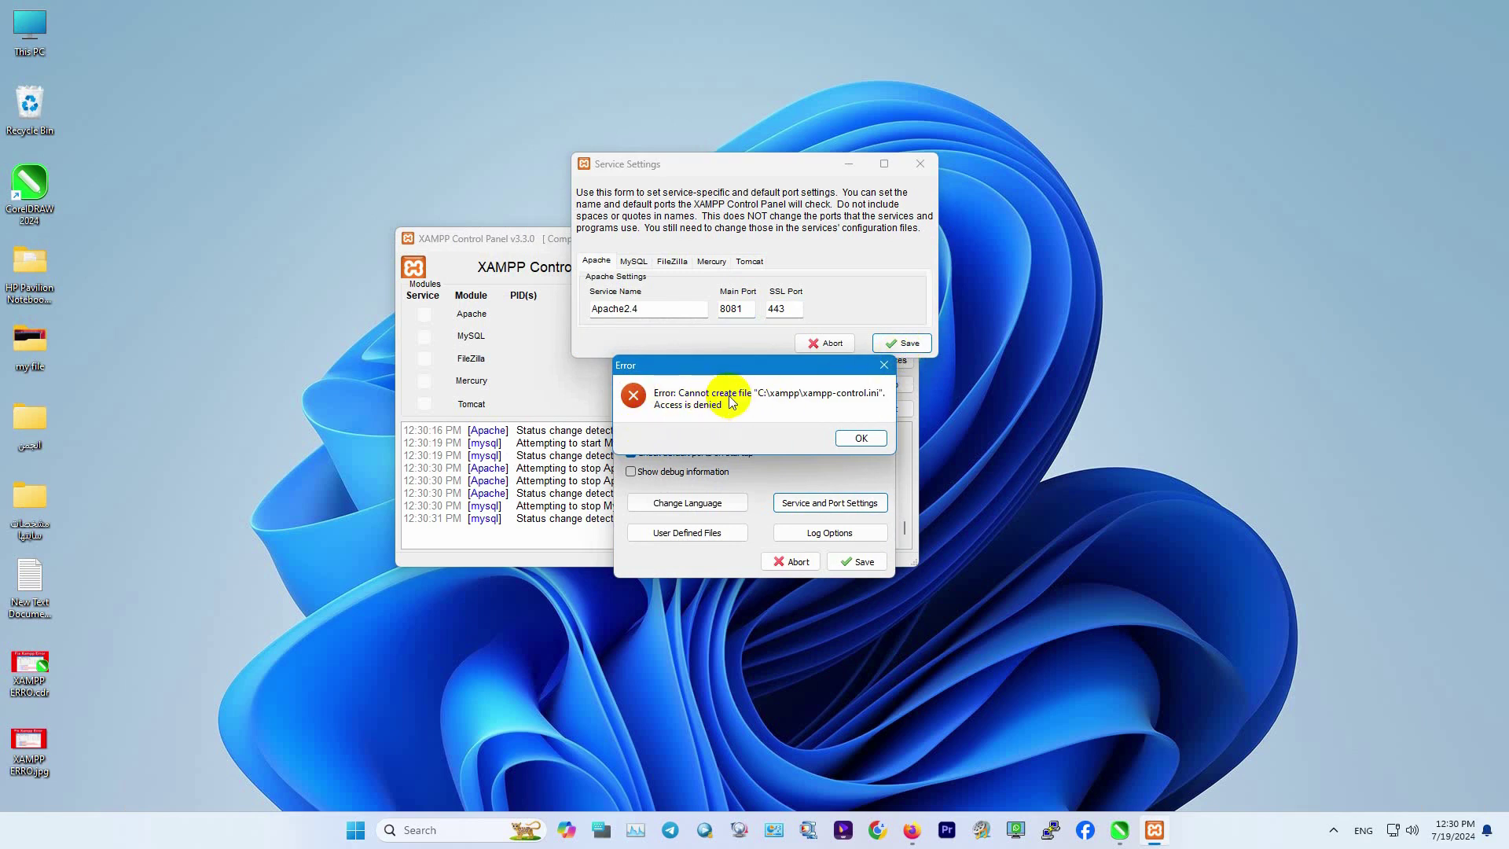
Step: Open the C:\xampp folder in File Explorer beside the error dialog and locate the xampp-control.ini file
double_click(39, 26)
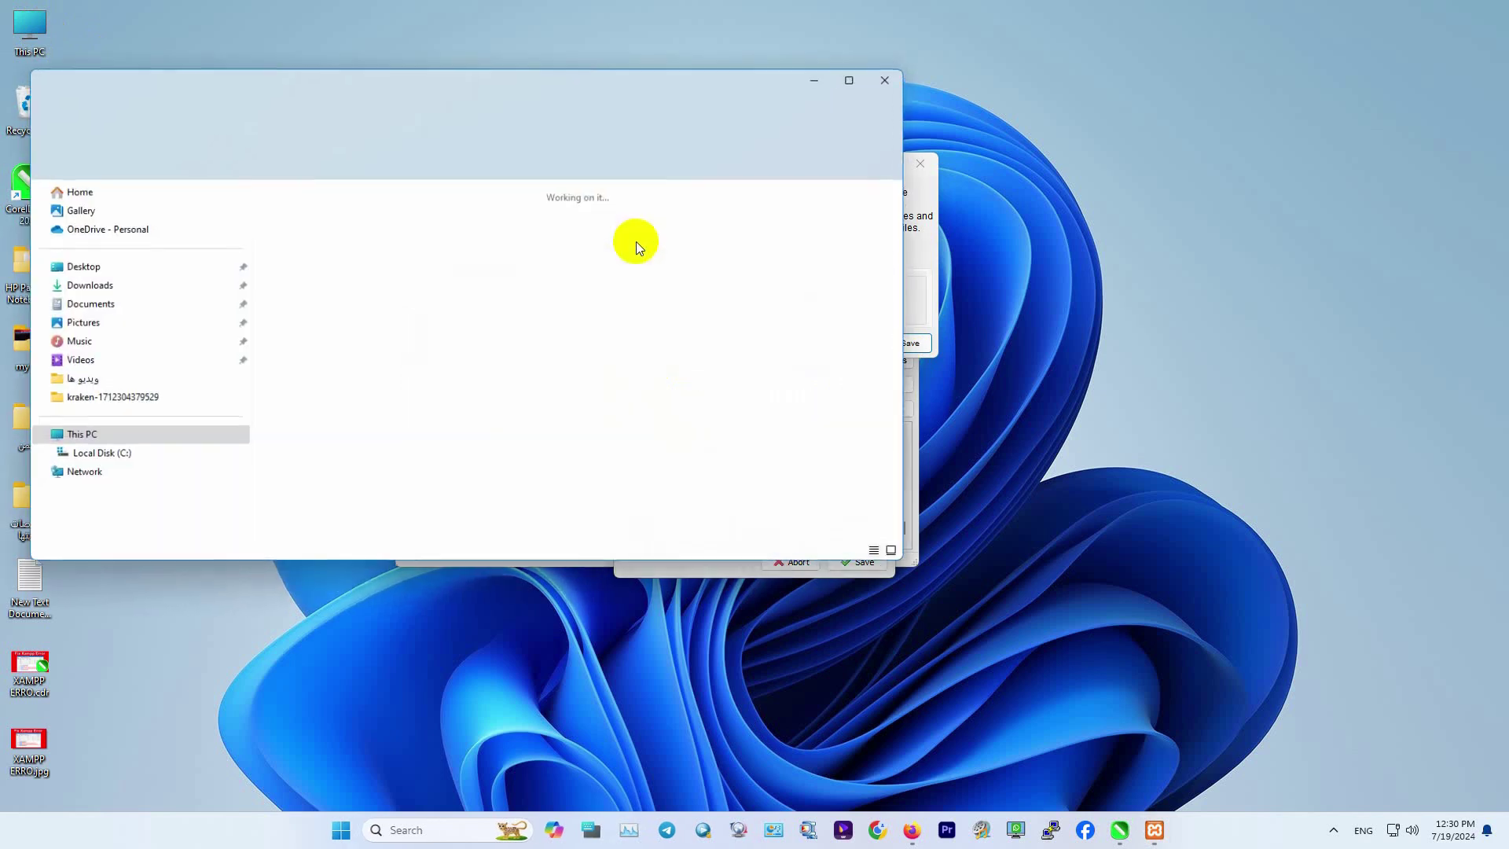
left_click_drag(478, 82, 678, 460)
left_click_drag(713, 368, 476, 59)
left_click_drag(319, 470, 536, 349)
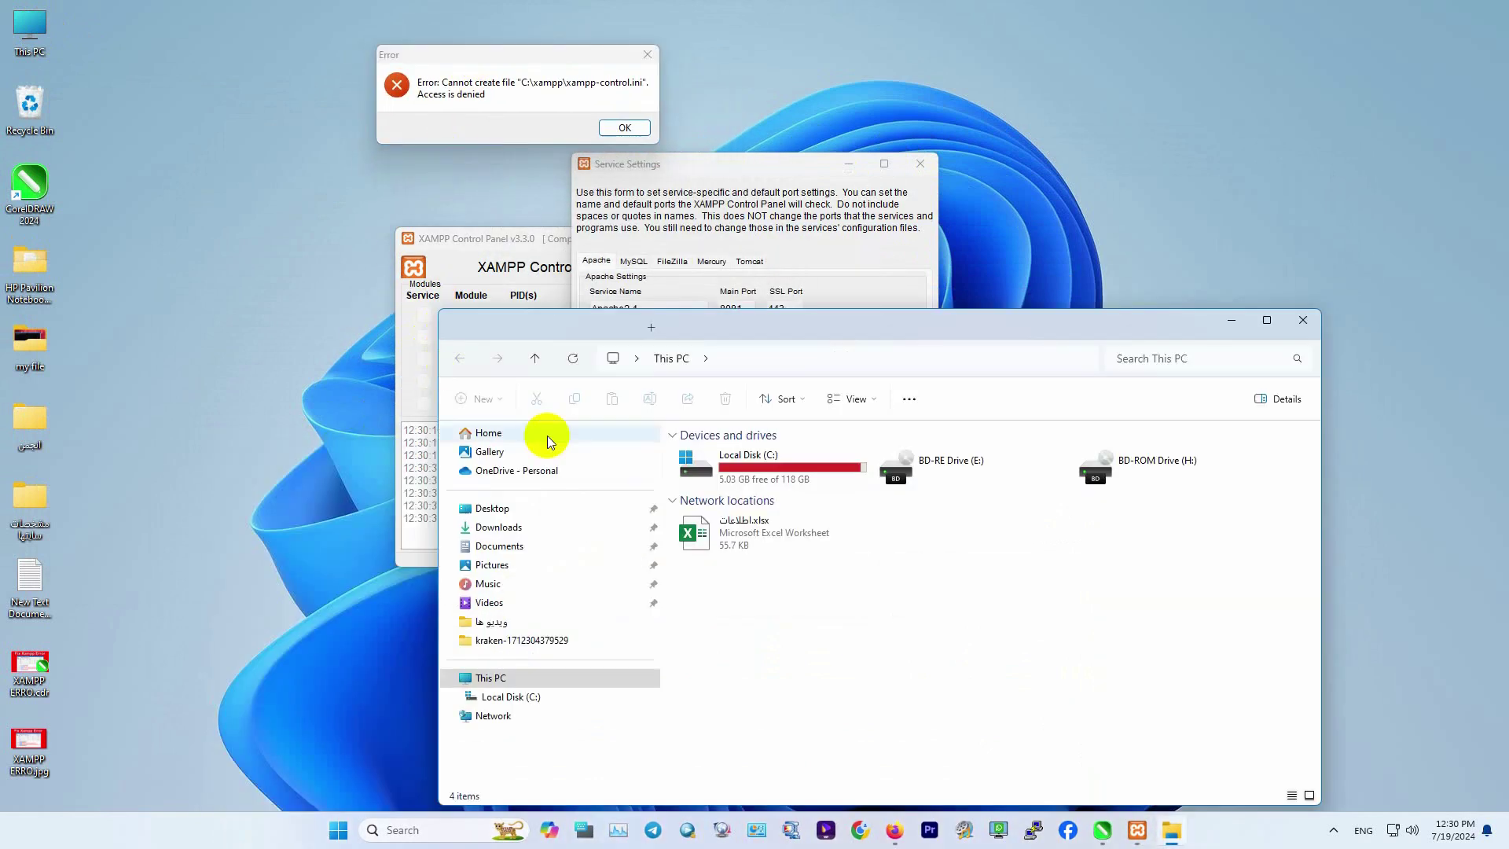
left_click_drag(871, 337, 638, 290)
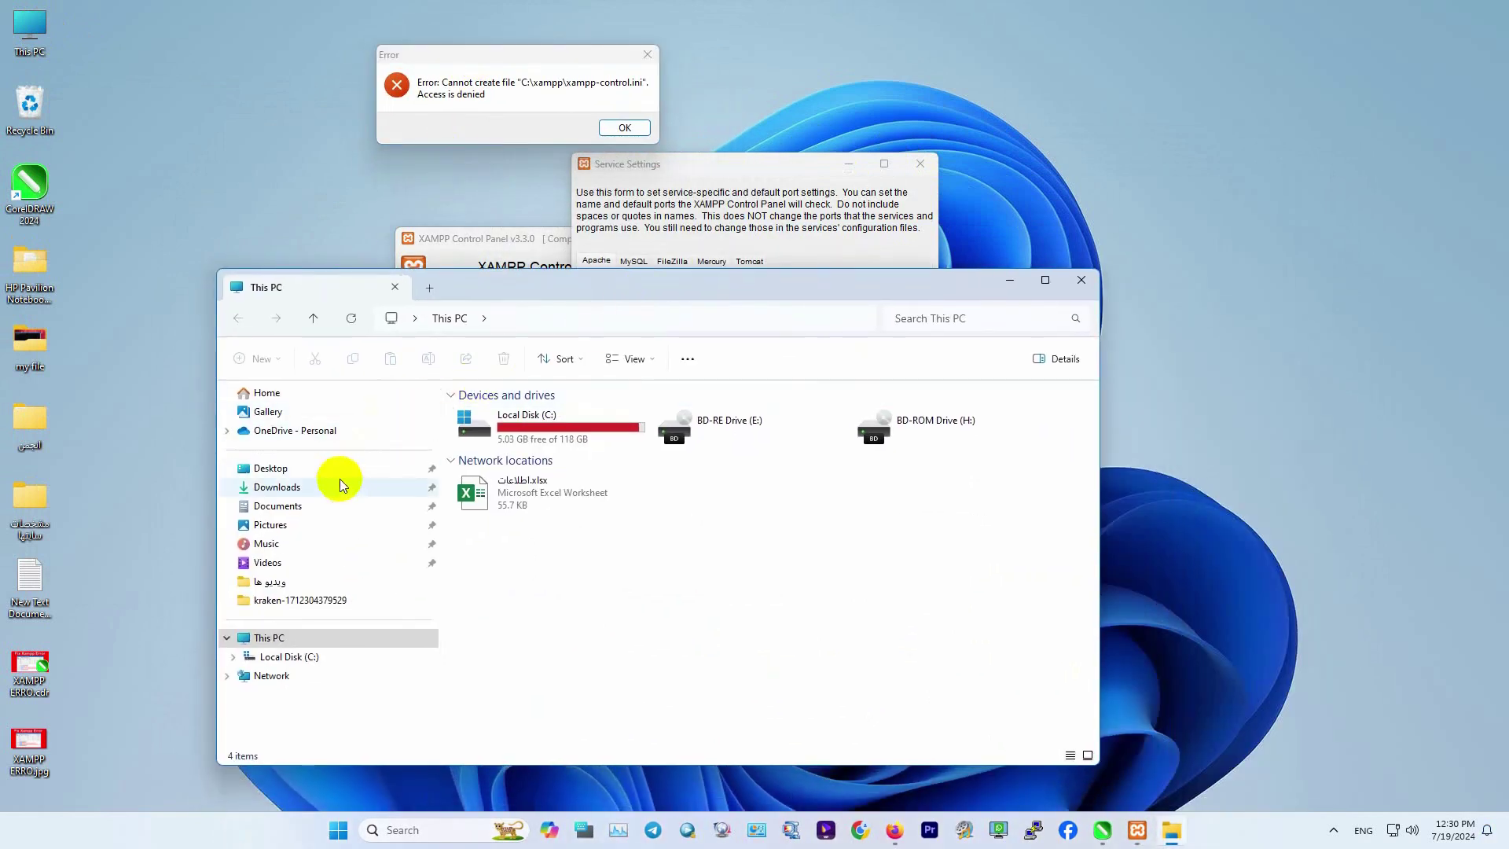
double_click(519, 436)
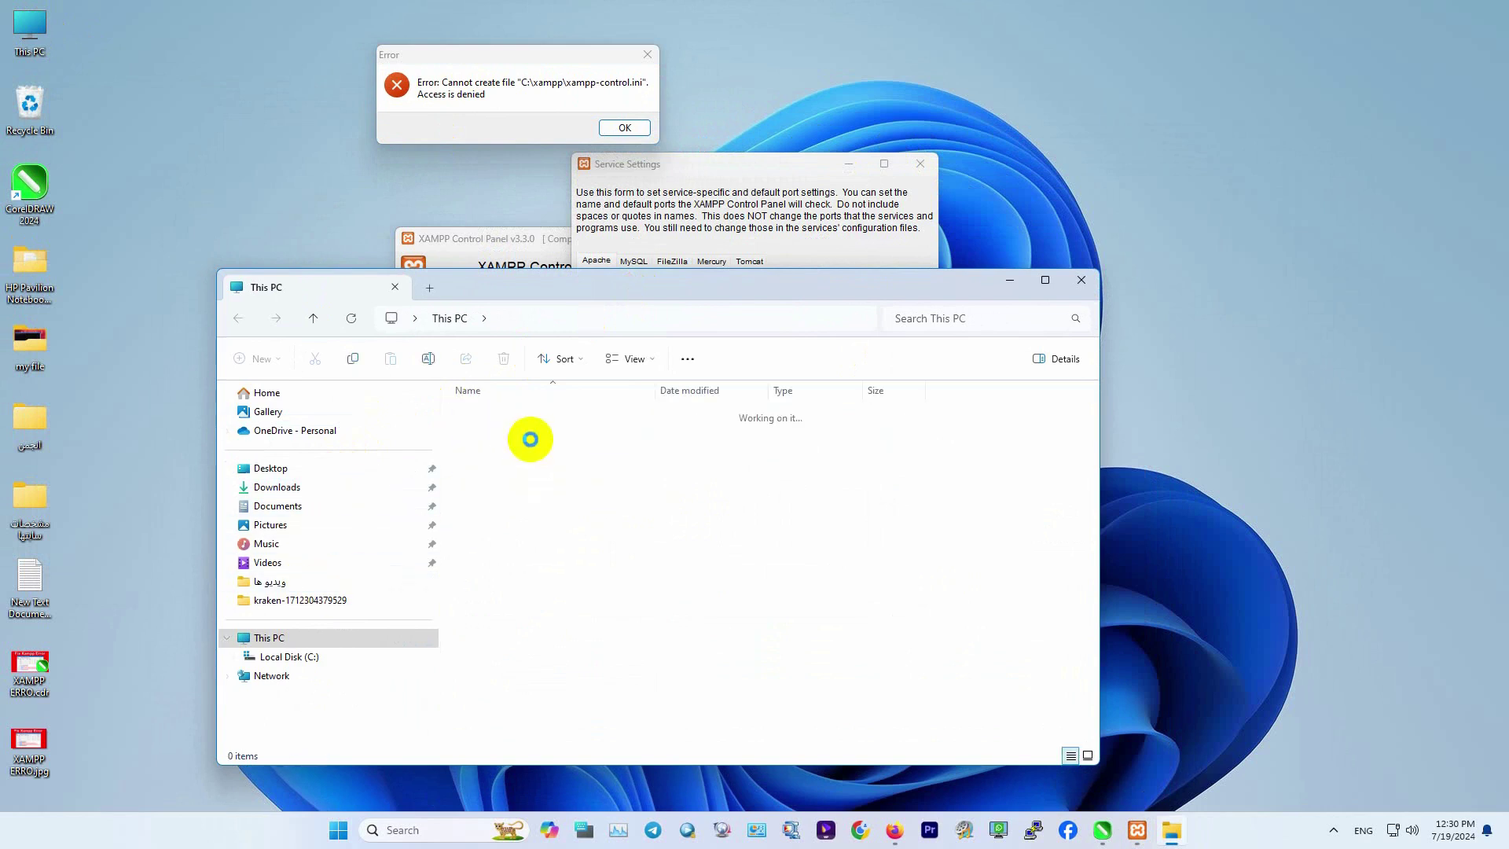
double_click(488, 661)
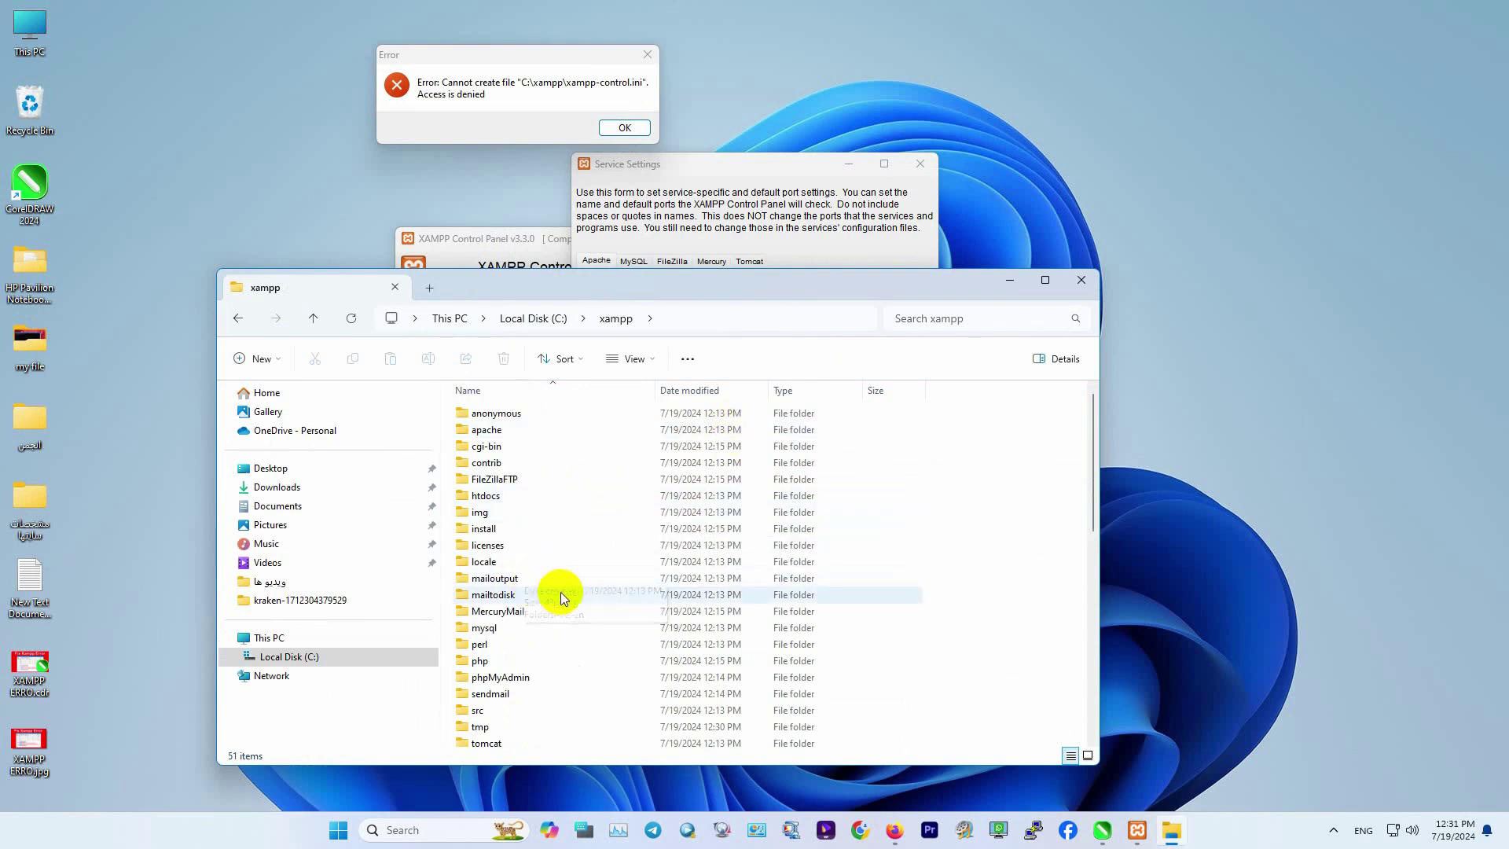
scroll(613, 587, "down", 10)
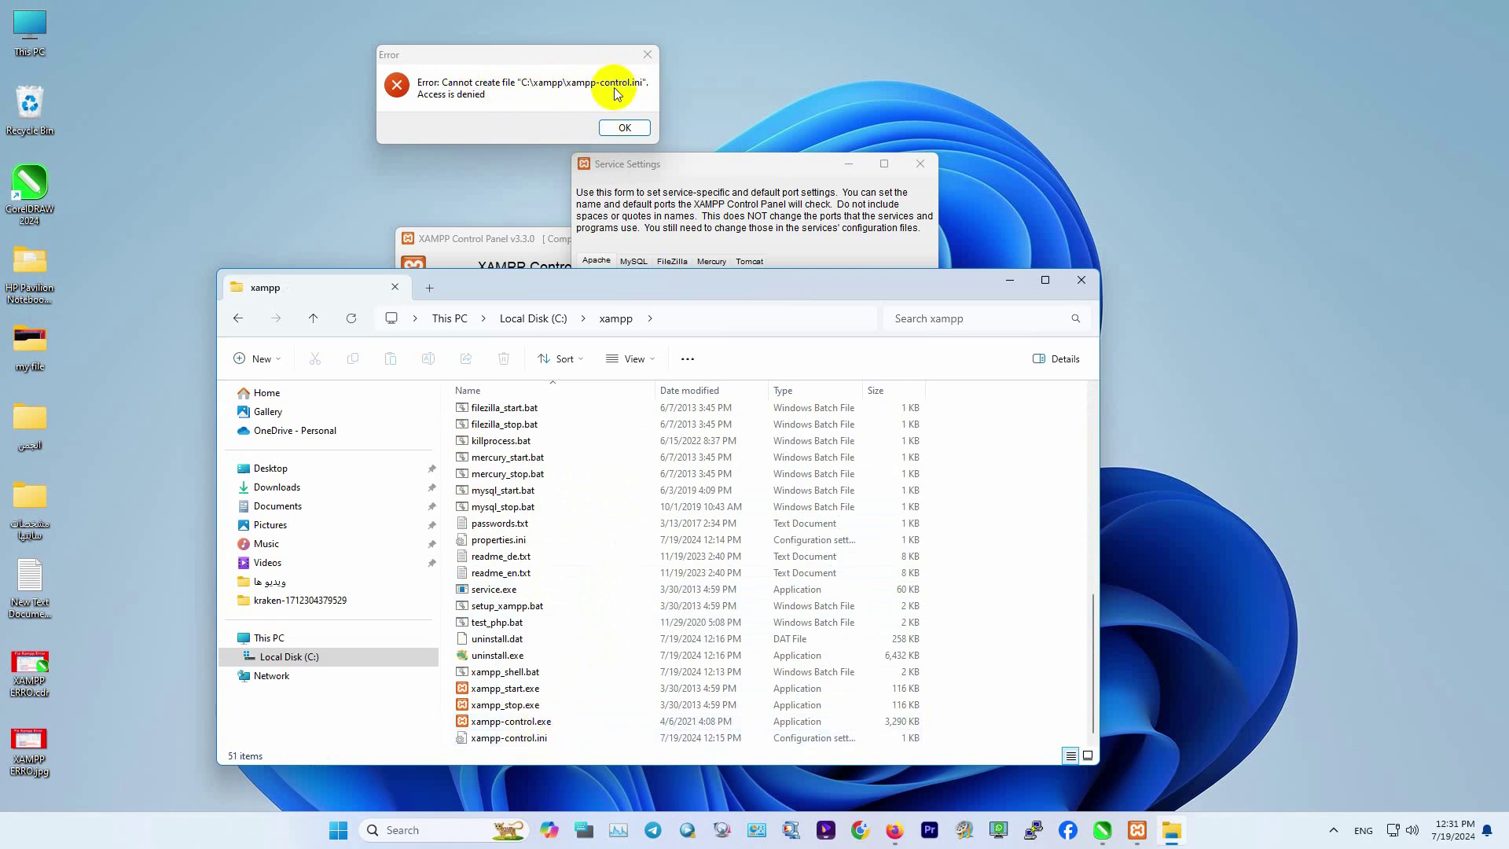
Step: Grant the Everyone group full control of xampp-control.ini through the security permissions in the file's properties
left_click(525, 742)
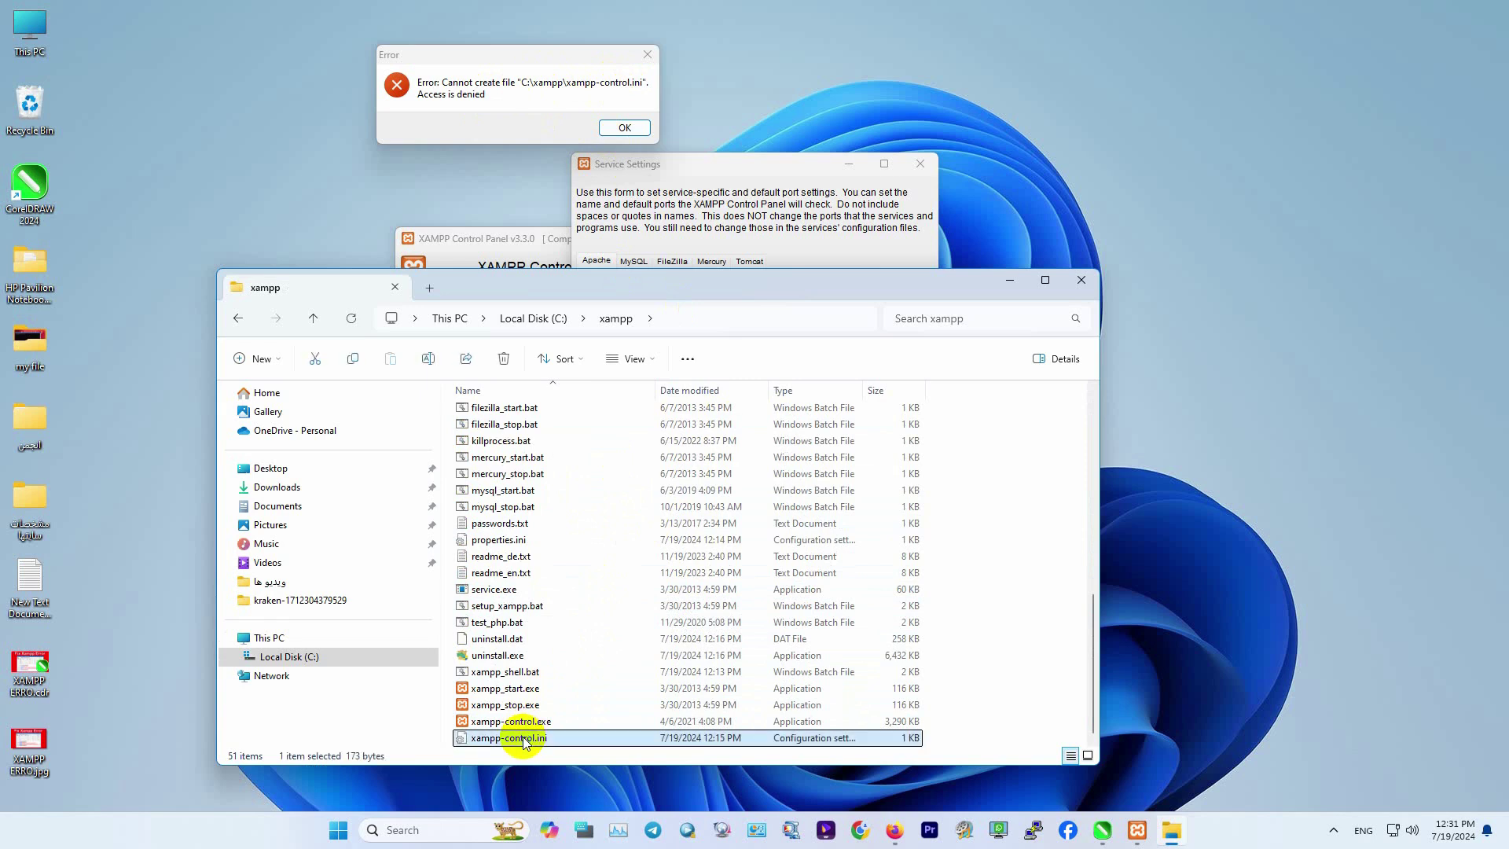
right_click(526, 741)
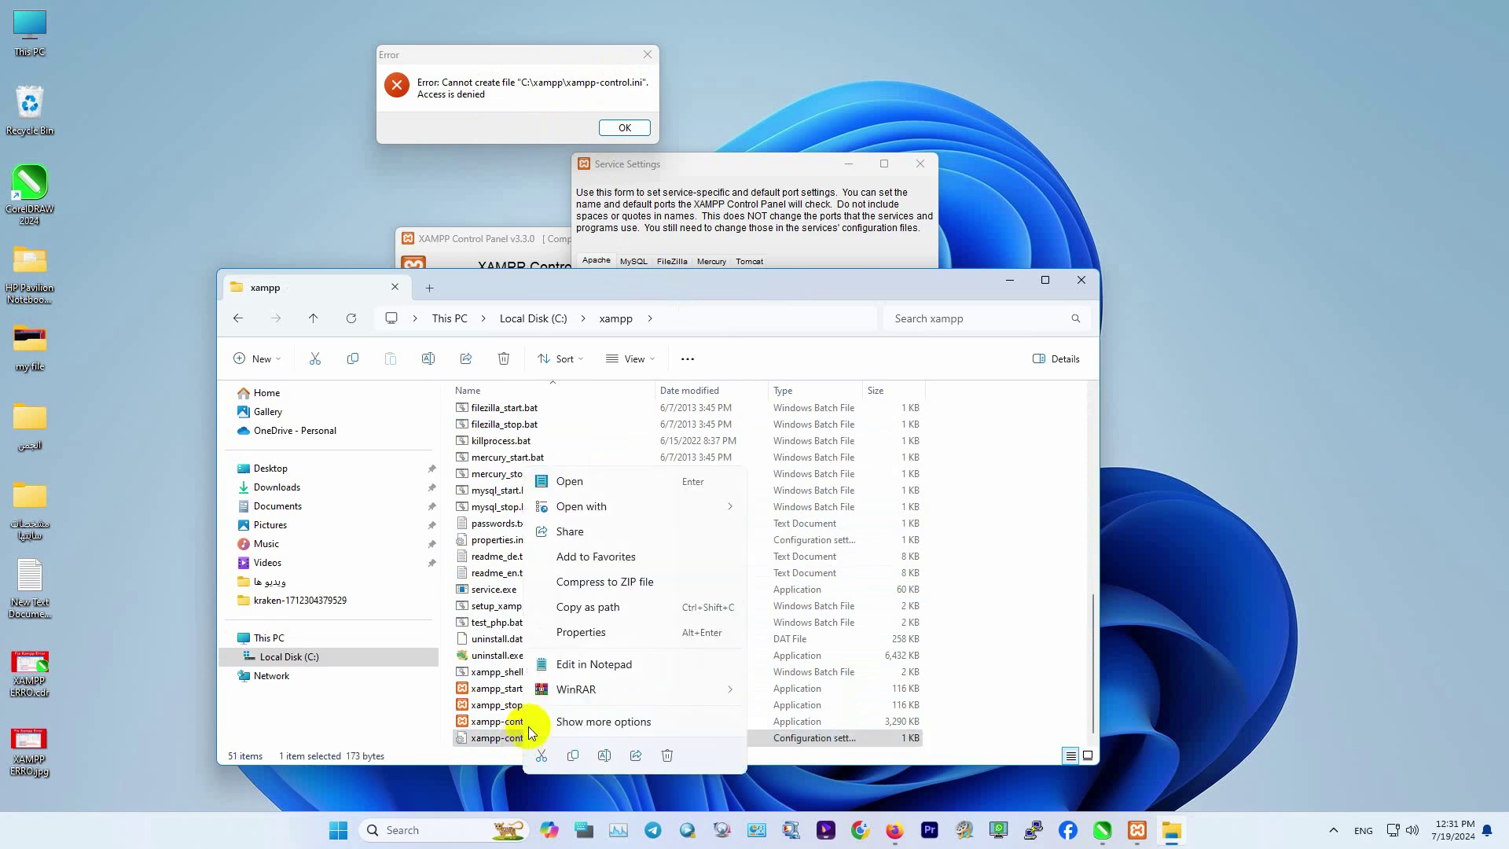
left_click(582, 631)
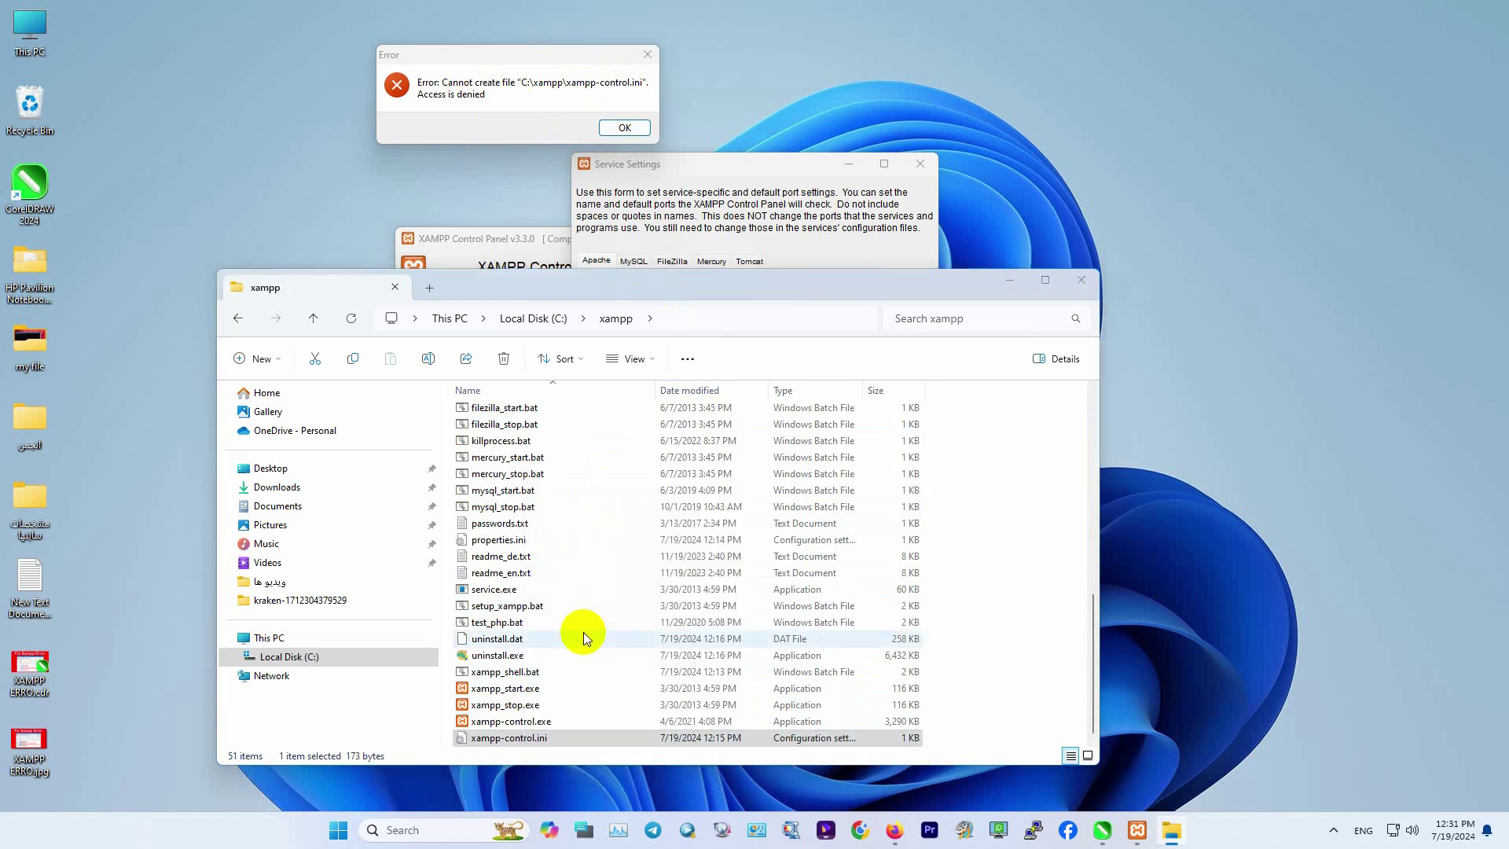
left_click_drag(711, 414, 1309, 120)
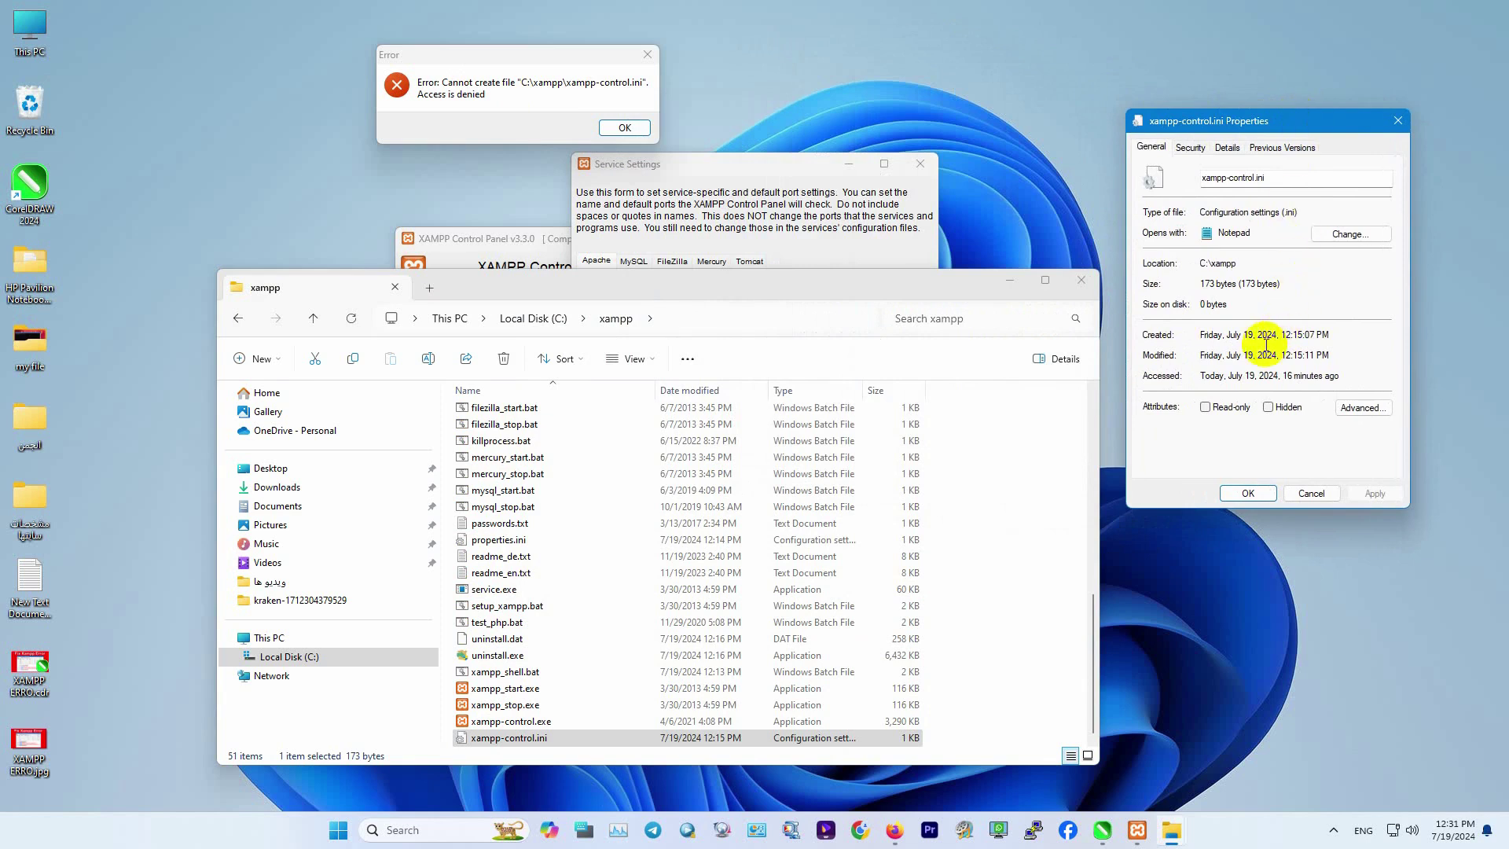
left_click(1190, 147)
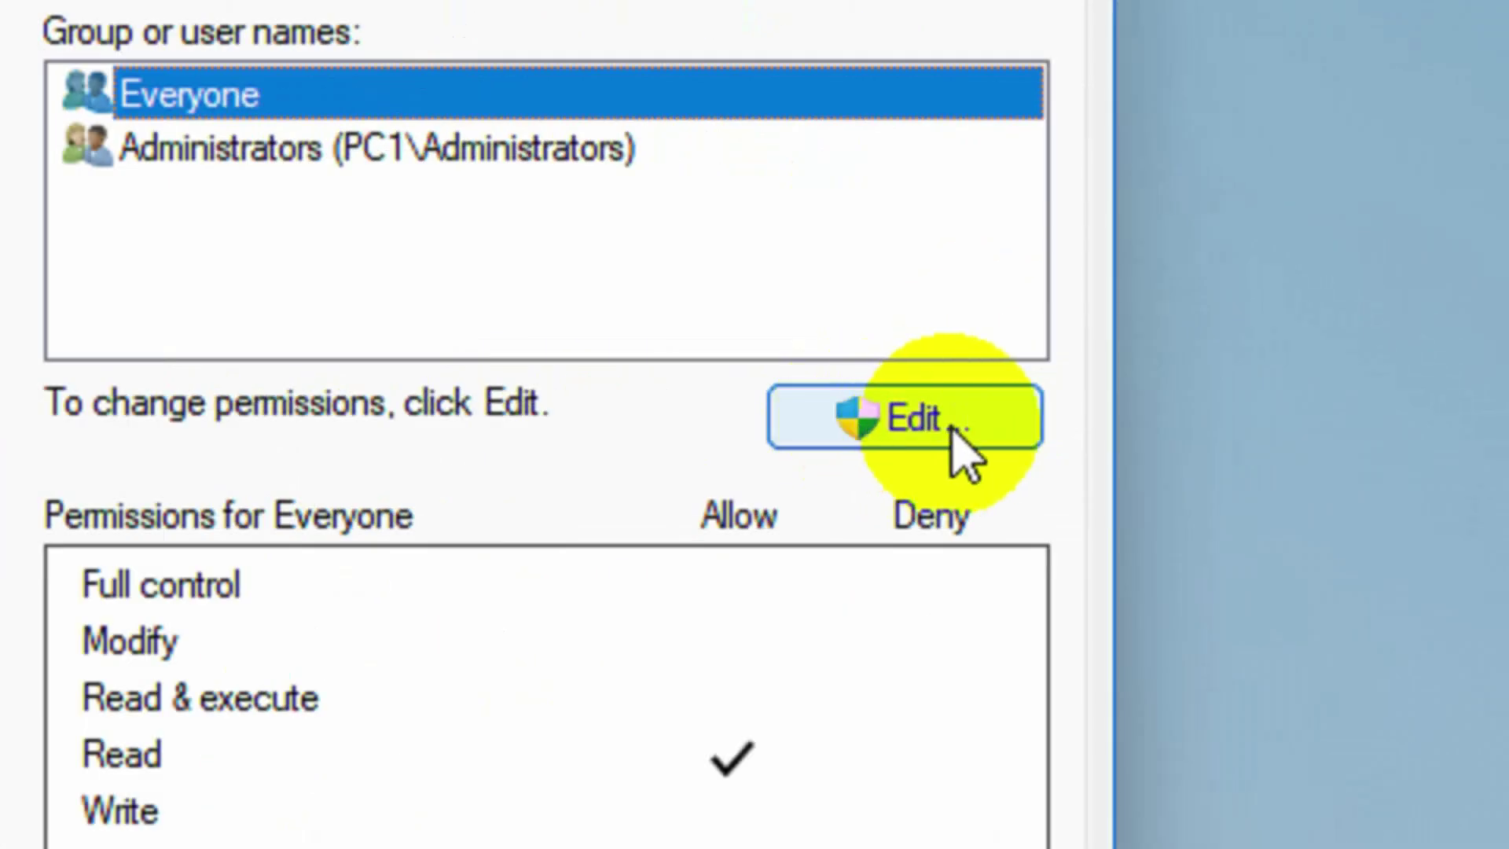
left_click(872, 425)
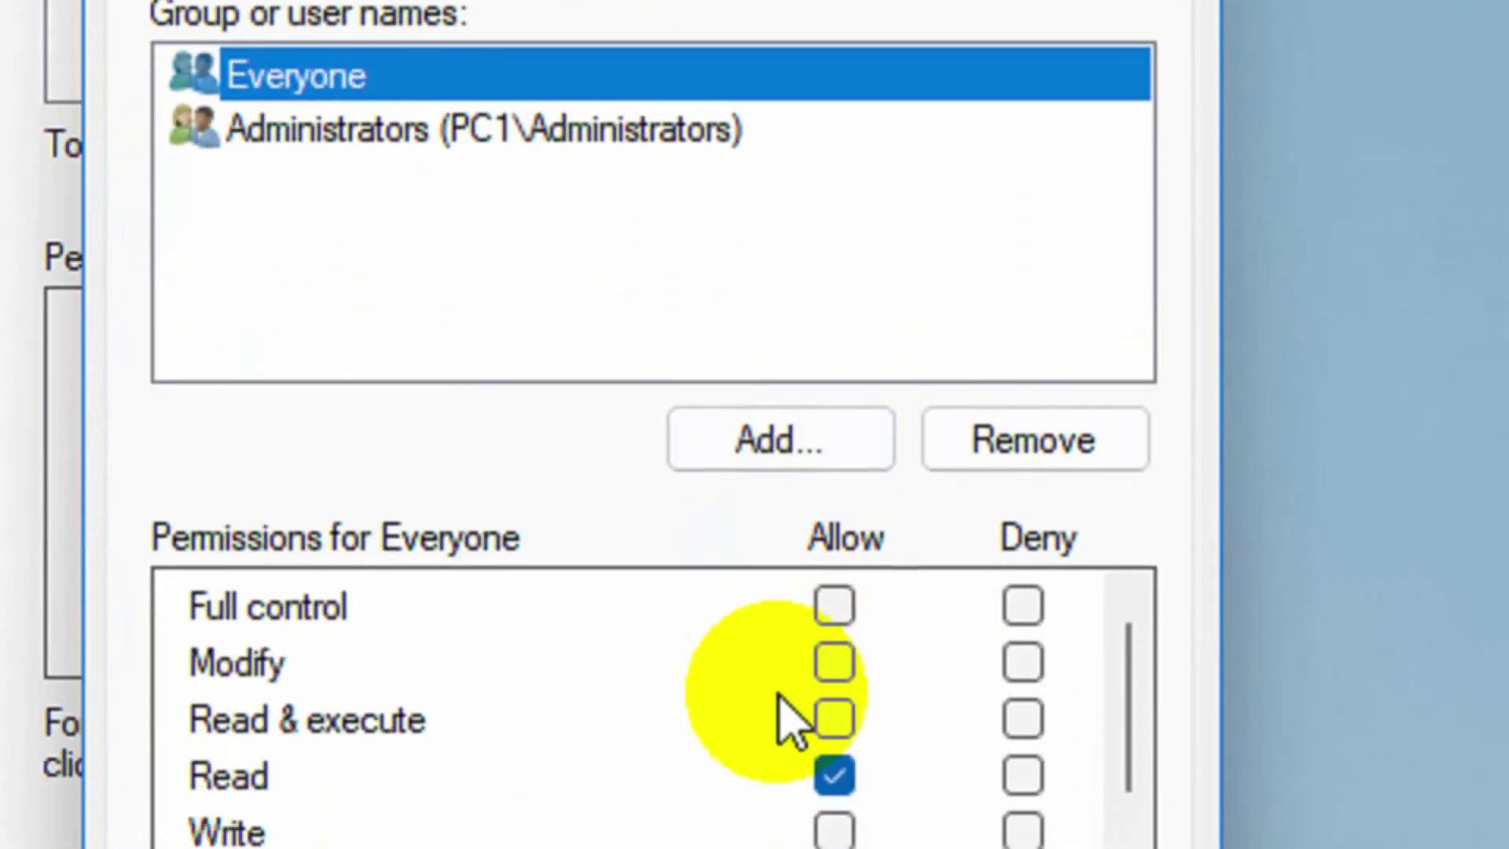
left_click(834, 403)
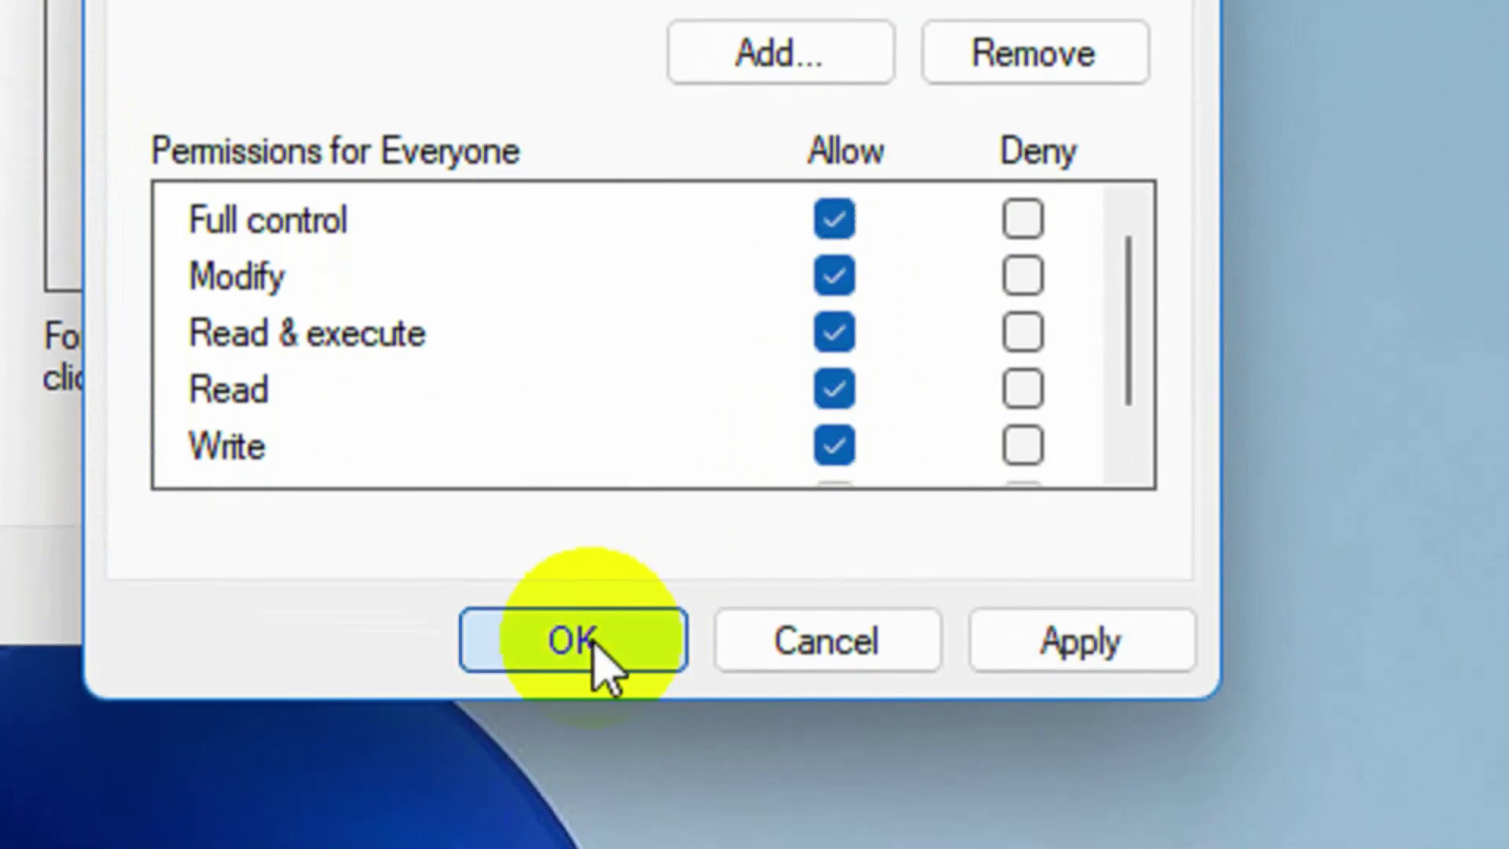
left_click(605, 668)
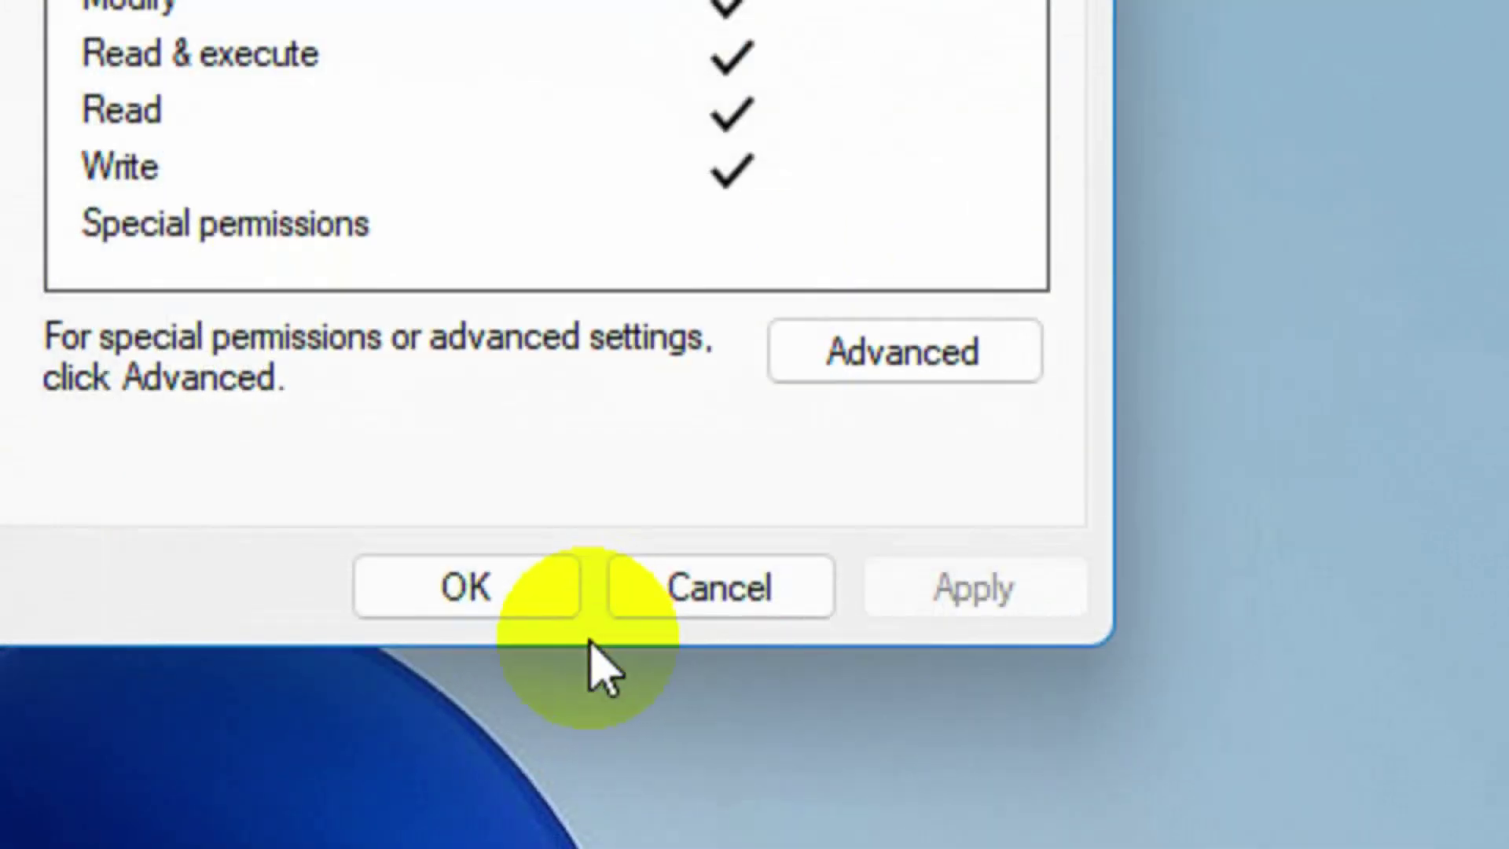
left_click(459, 595)
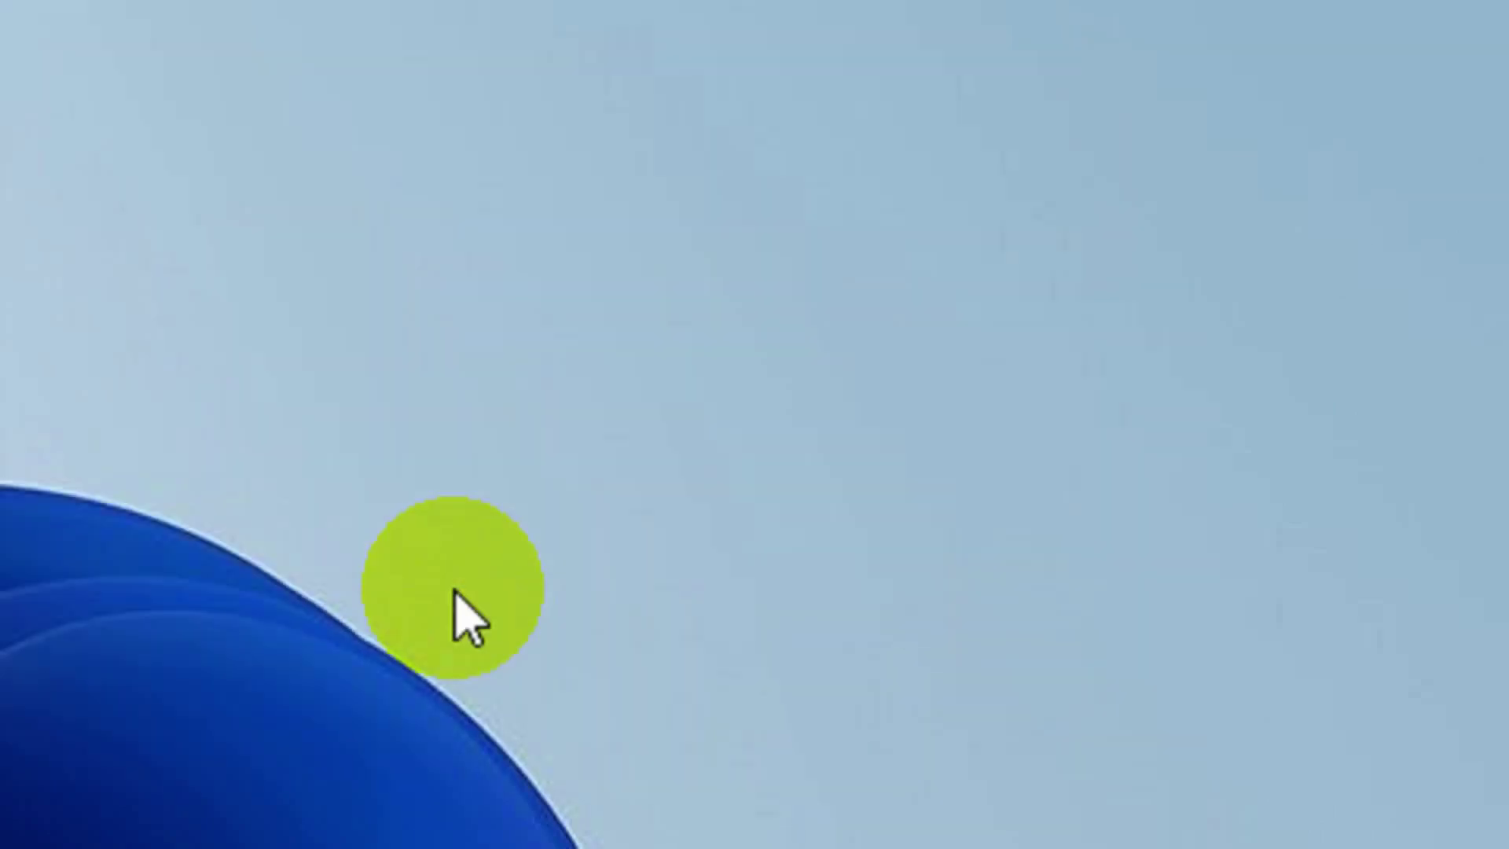
Step: Close the error dialog and folder window, and save the service settings with Apache main port 8081 along with the control panel configuration
left_click(641, 131)
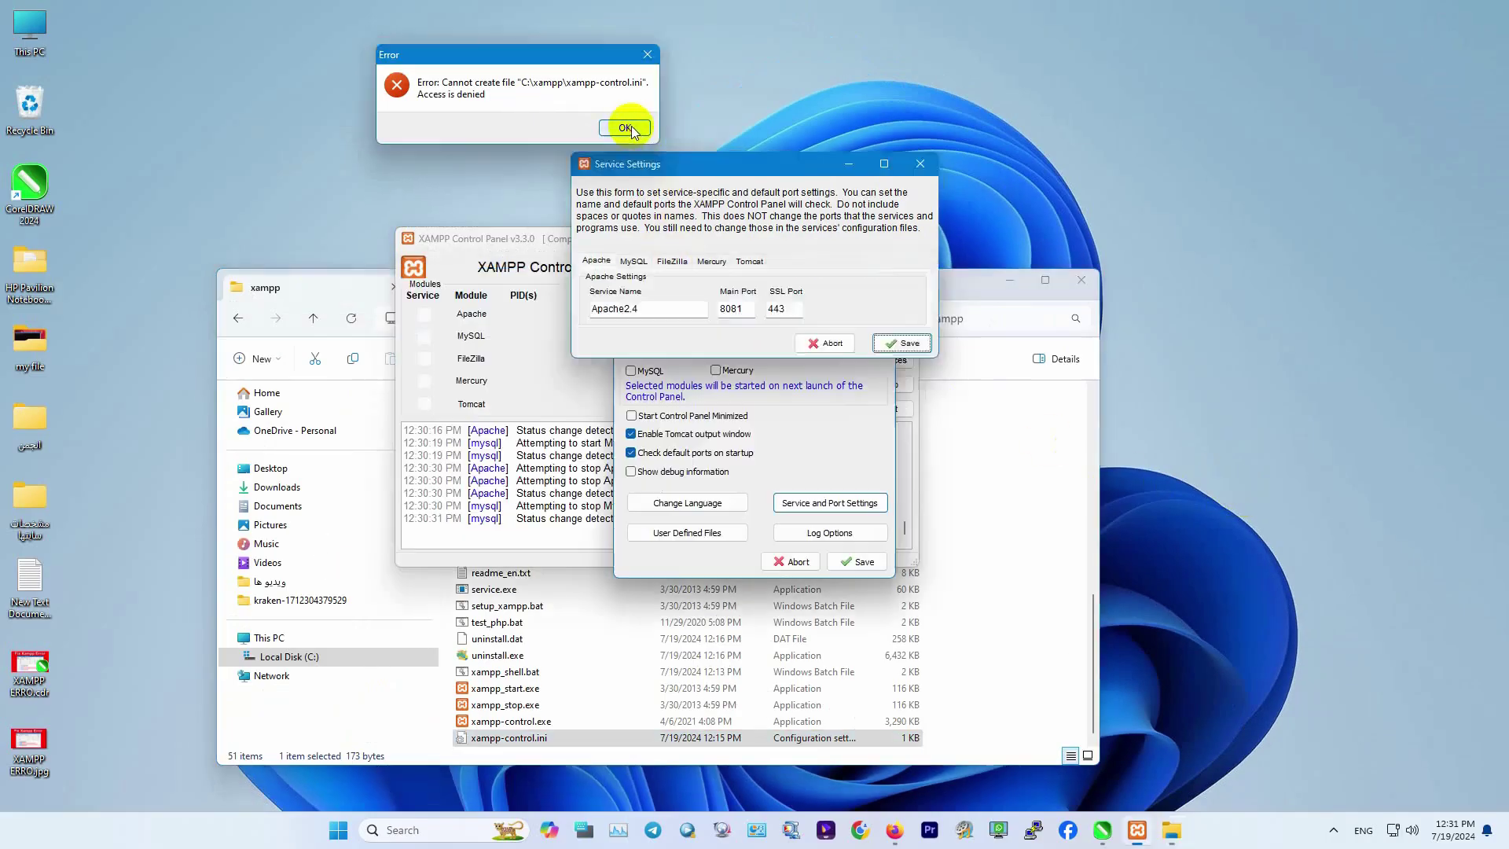
left_click(1082, 281)
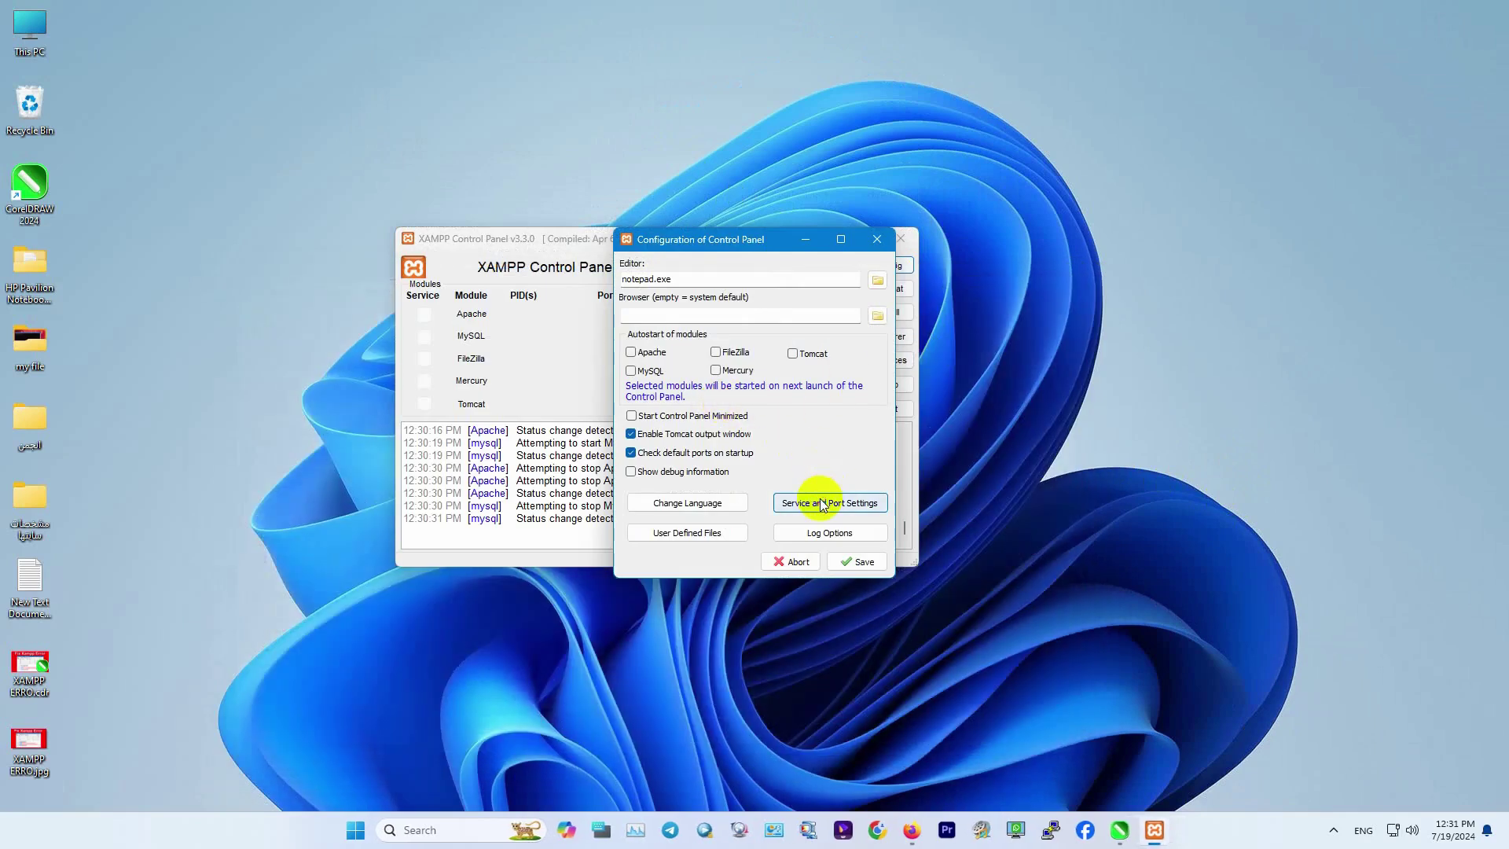
left_click(821, 504)
left_click(903, 345)
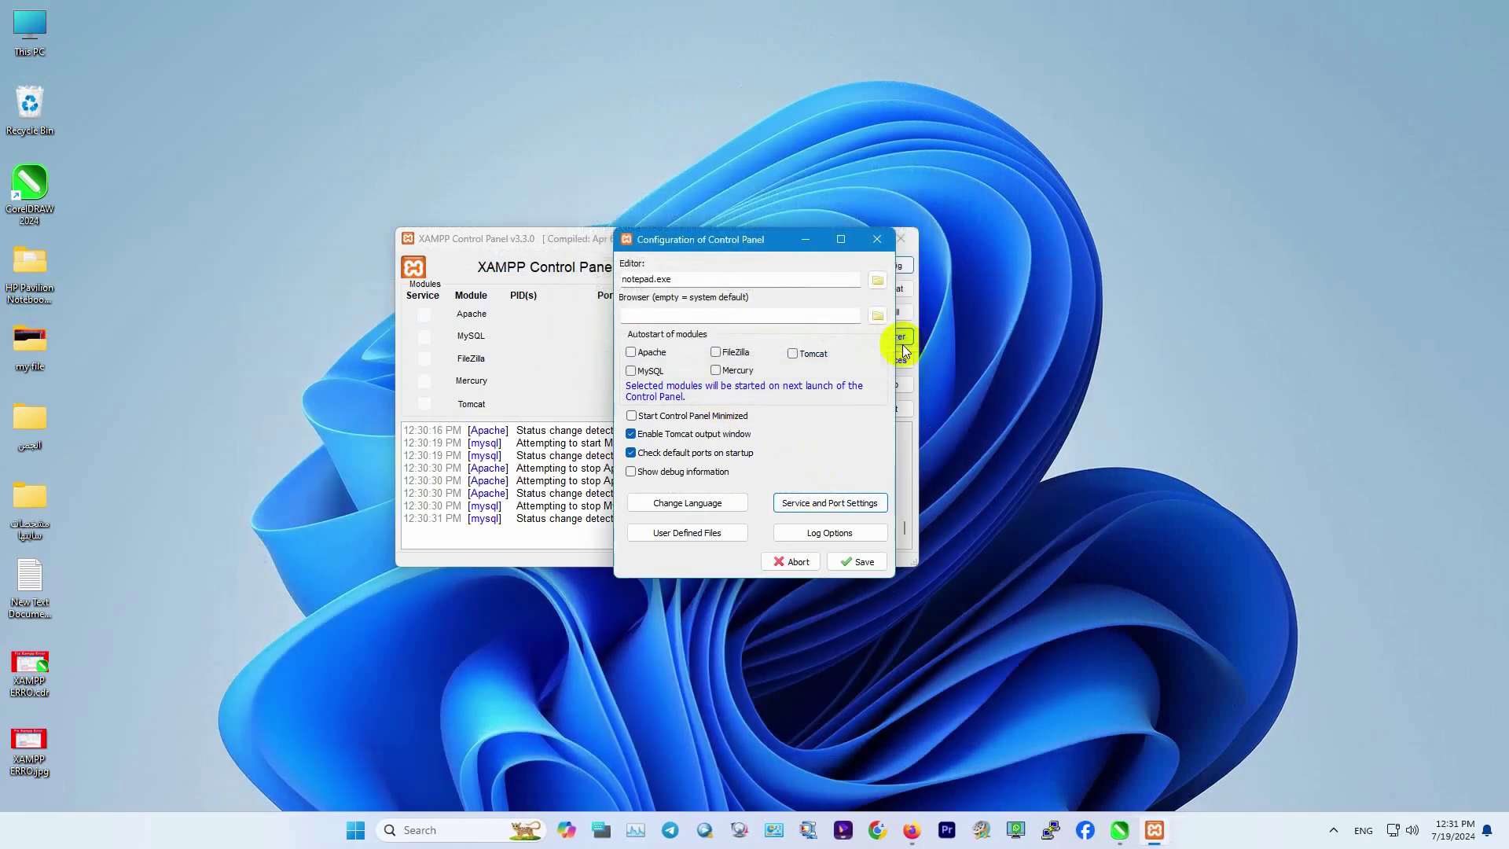
left_click(839, 566)
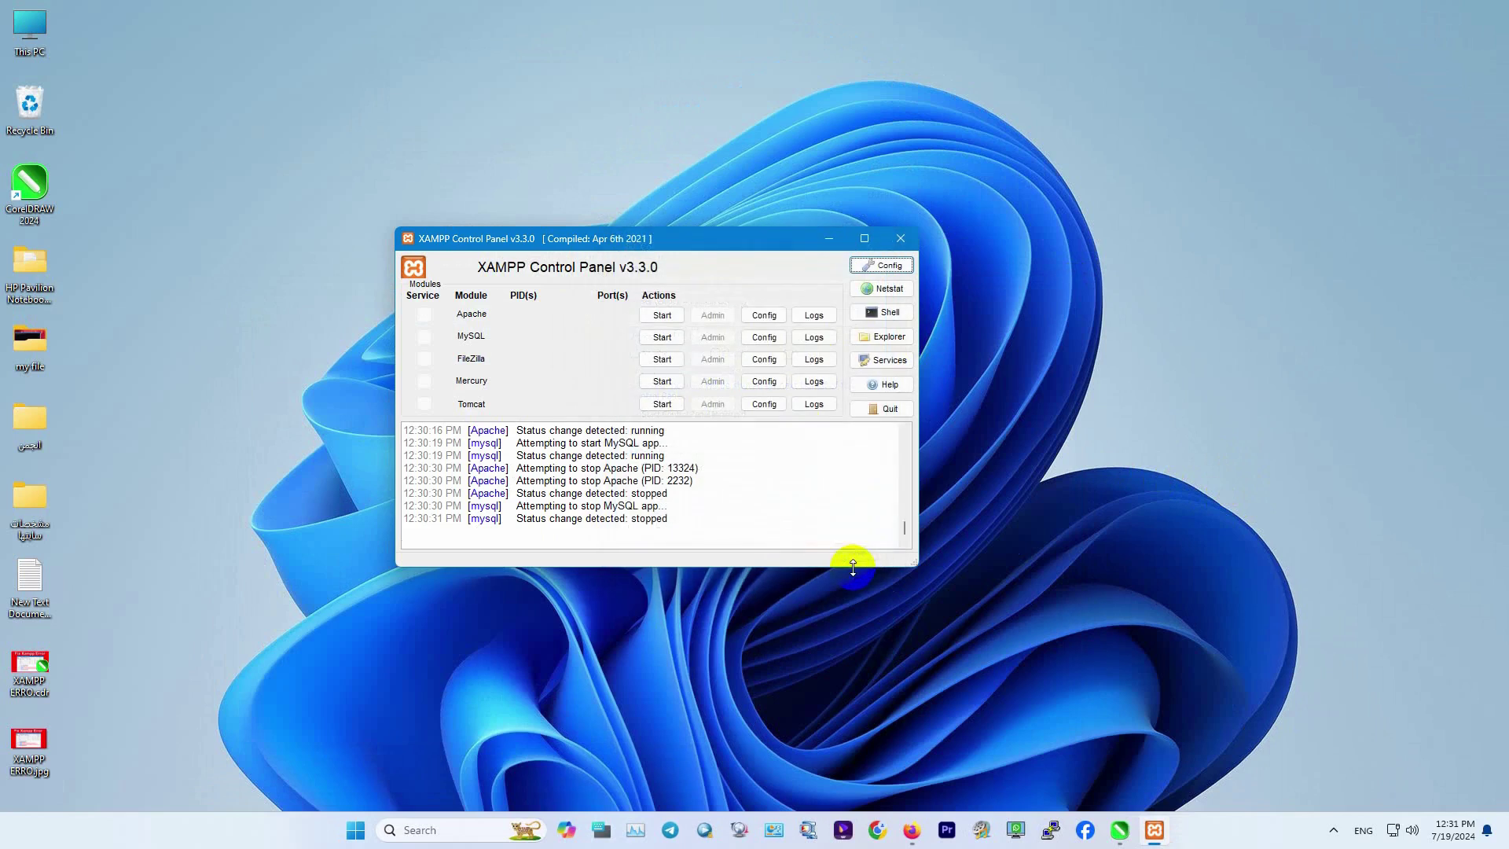
Step: Clear the control panel's log and start the Apache and MySQL modules
right_click(746, 480)
left_click(776, 510)
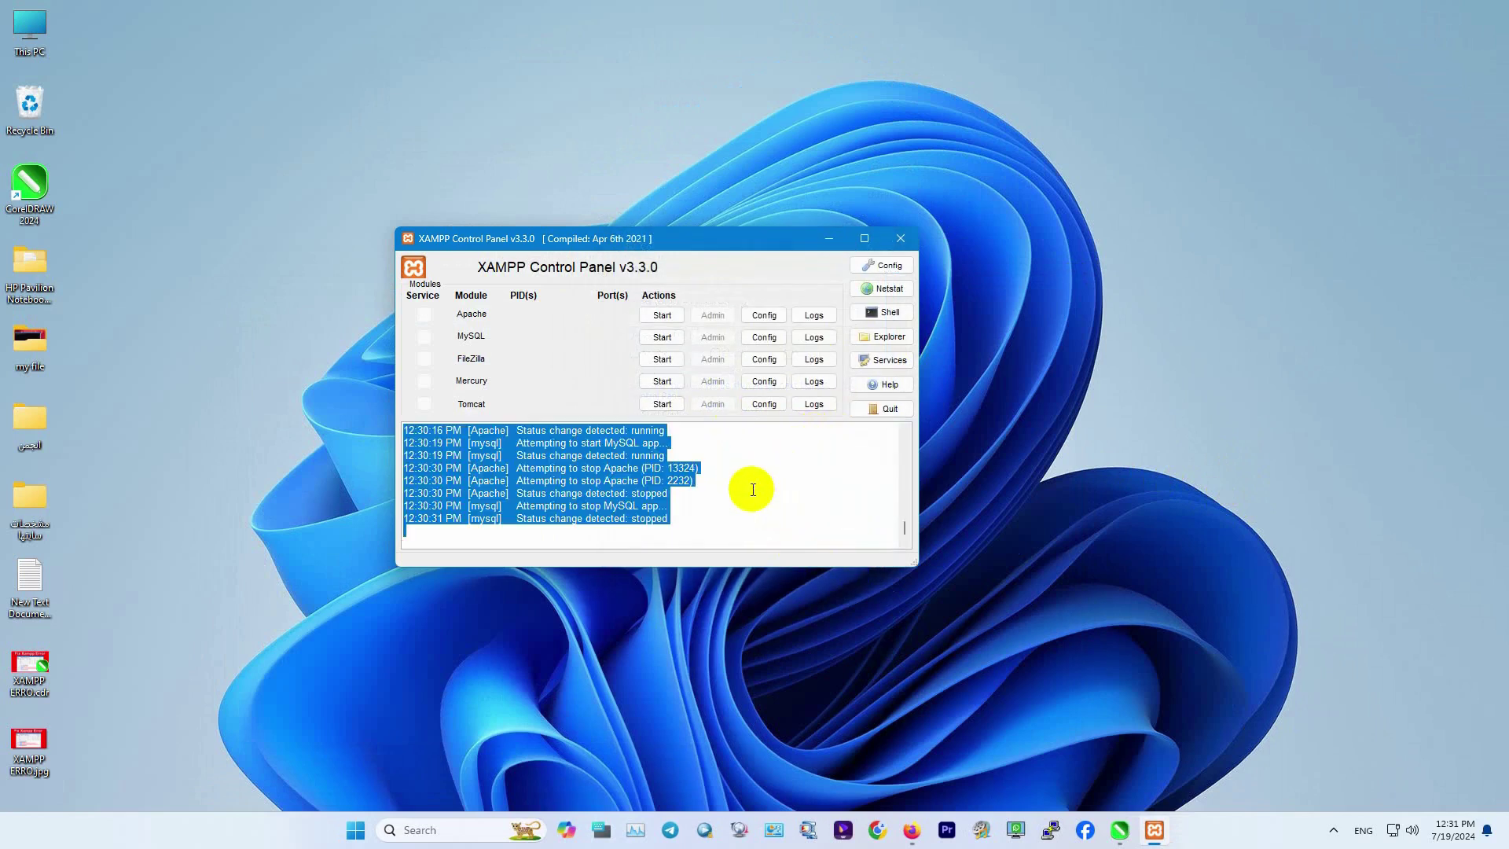
key("Delete")
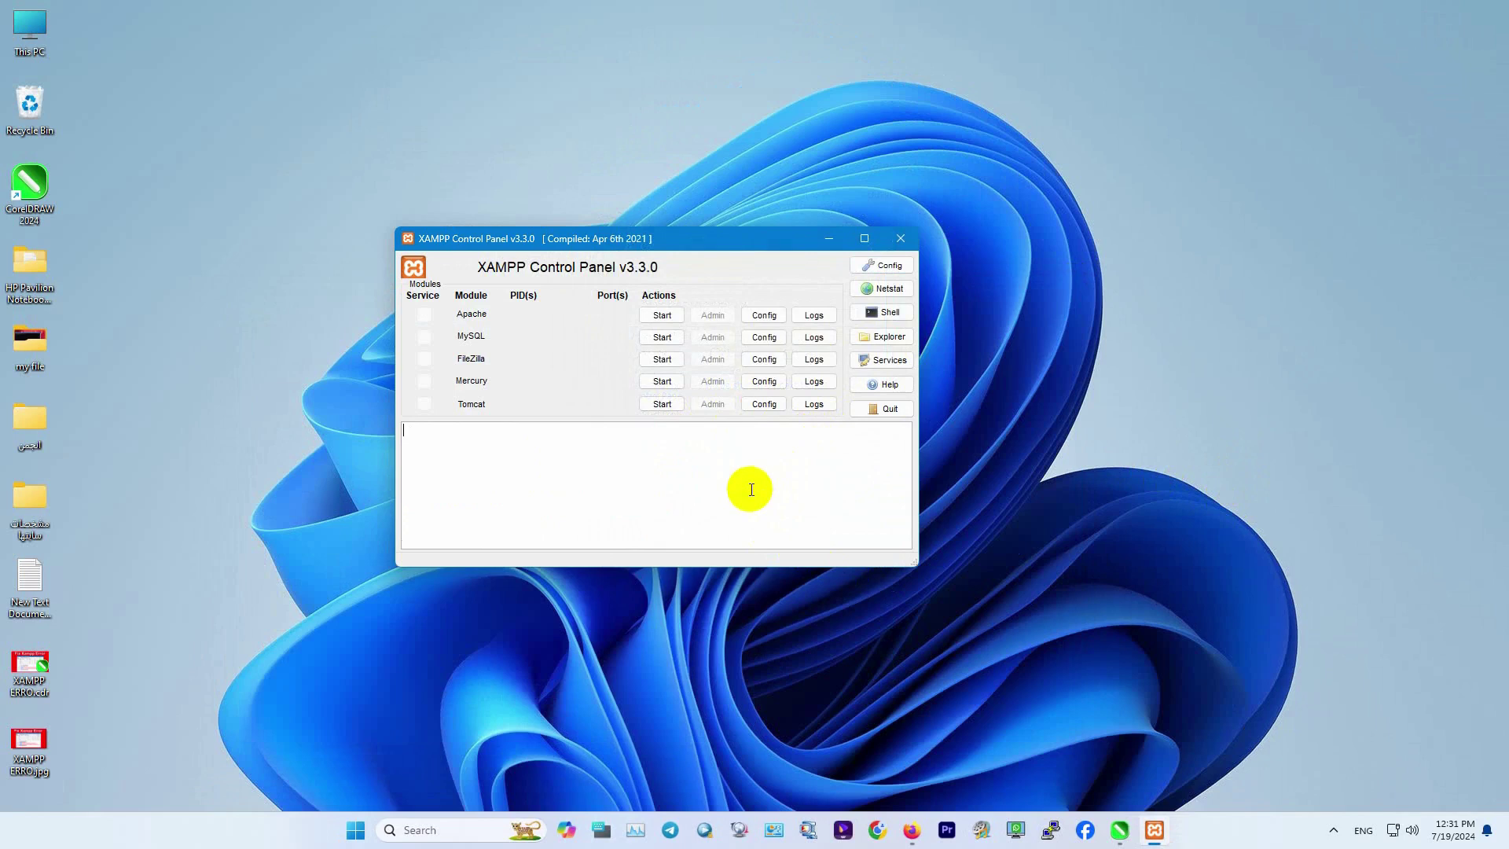
left_click(662, 316)
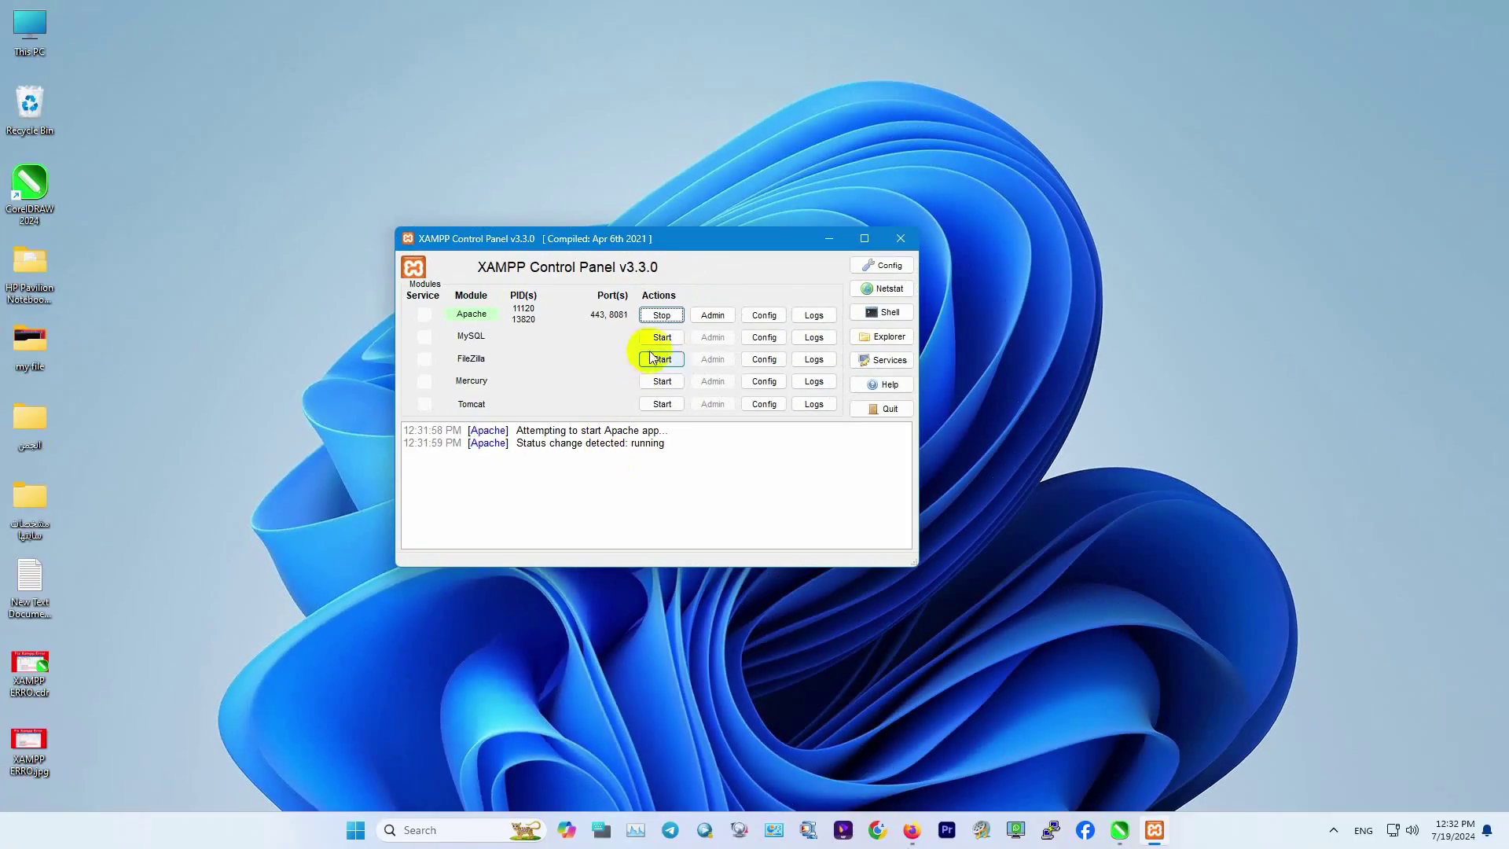
left_click(662, 337)
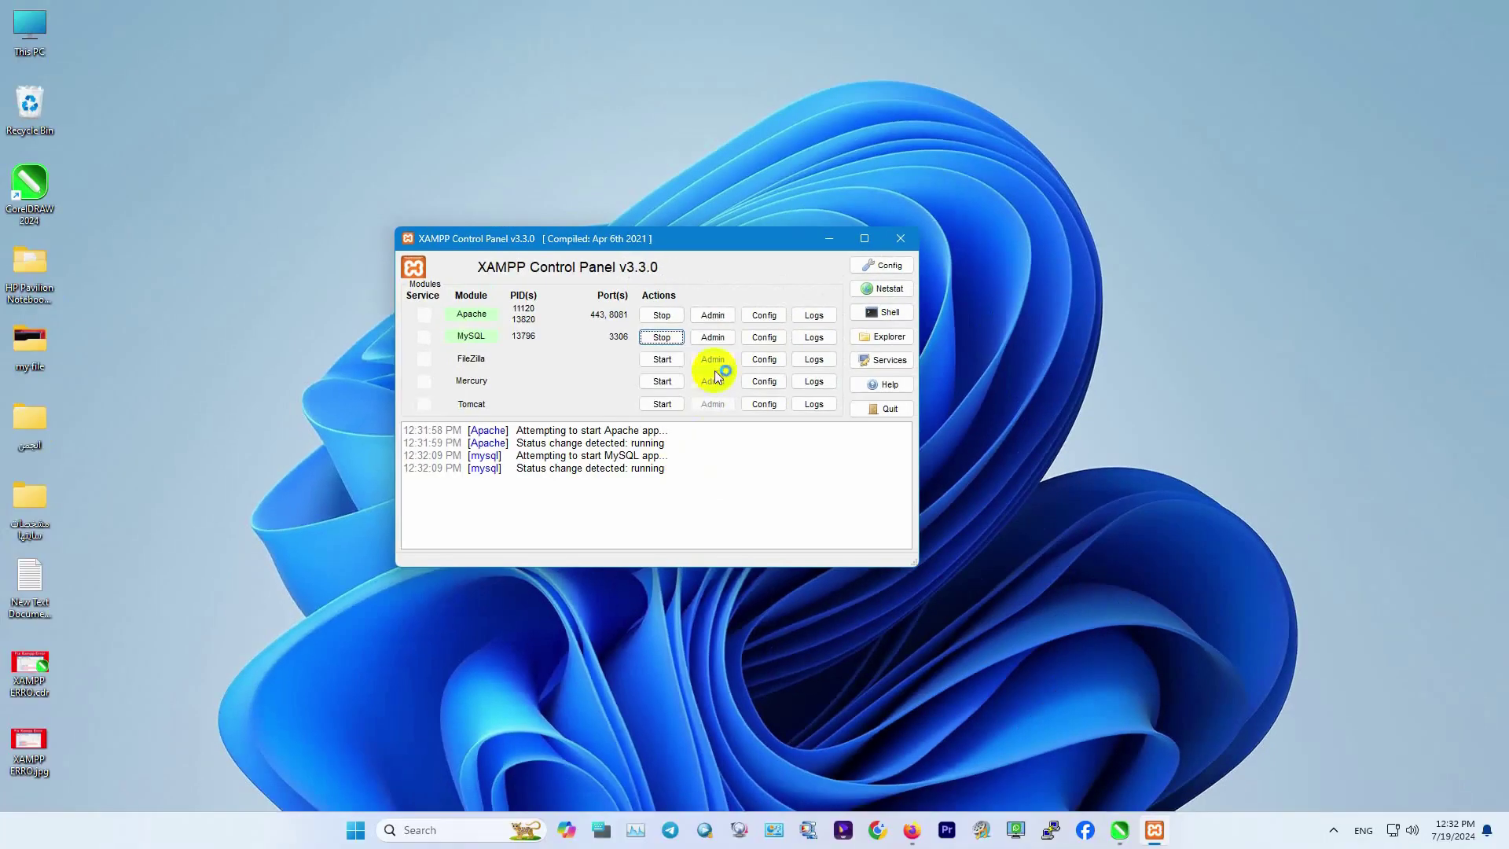
Step: Check the XAMPP dashboard and phpMyAdmin in the browser from Apache's admin page, and return to the control panel
left_click(721, 317)
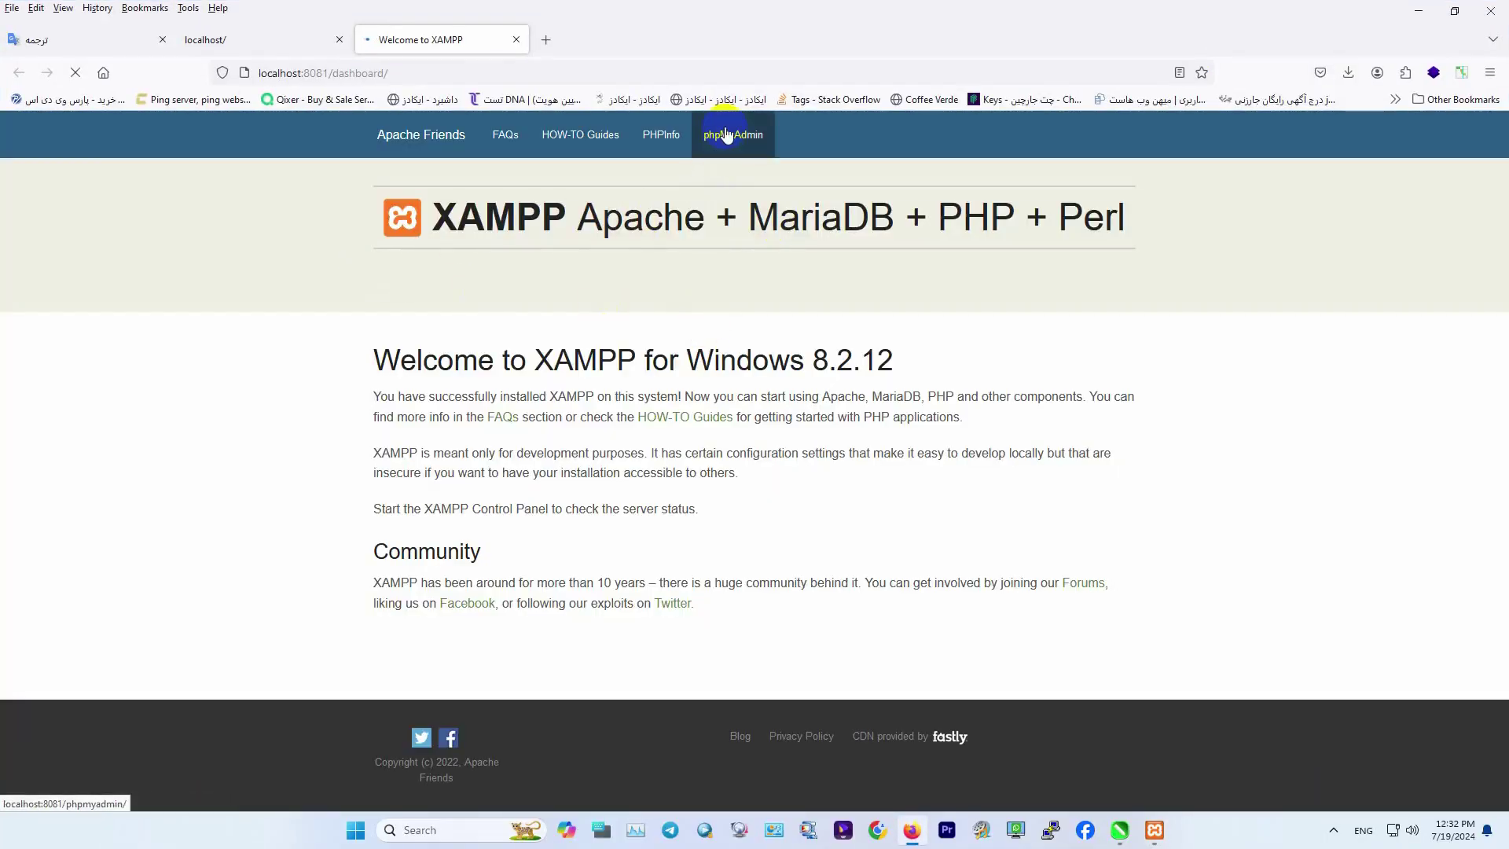
left_click(725, 140)
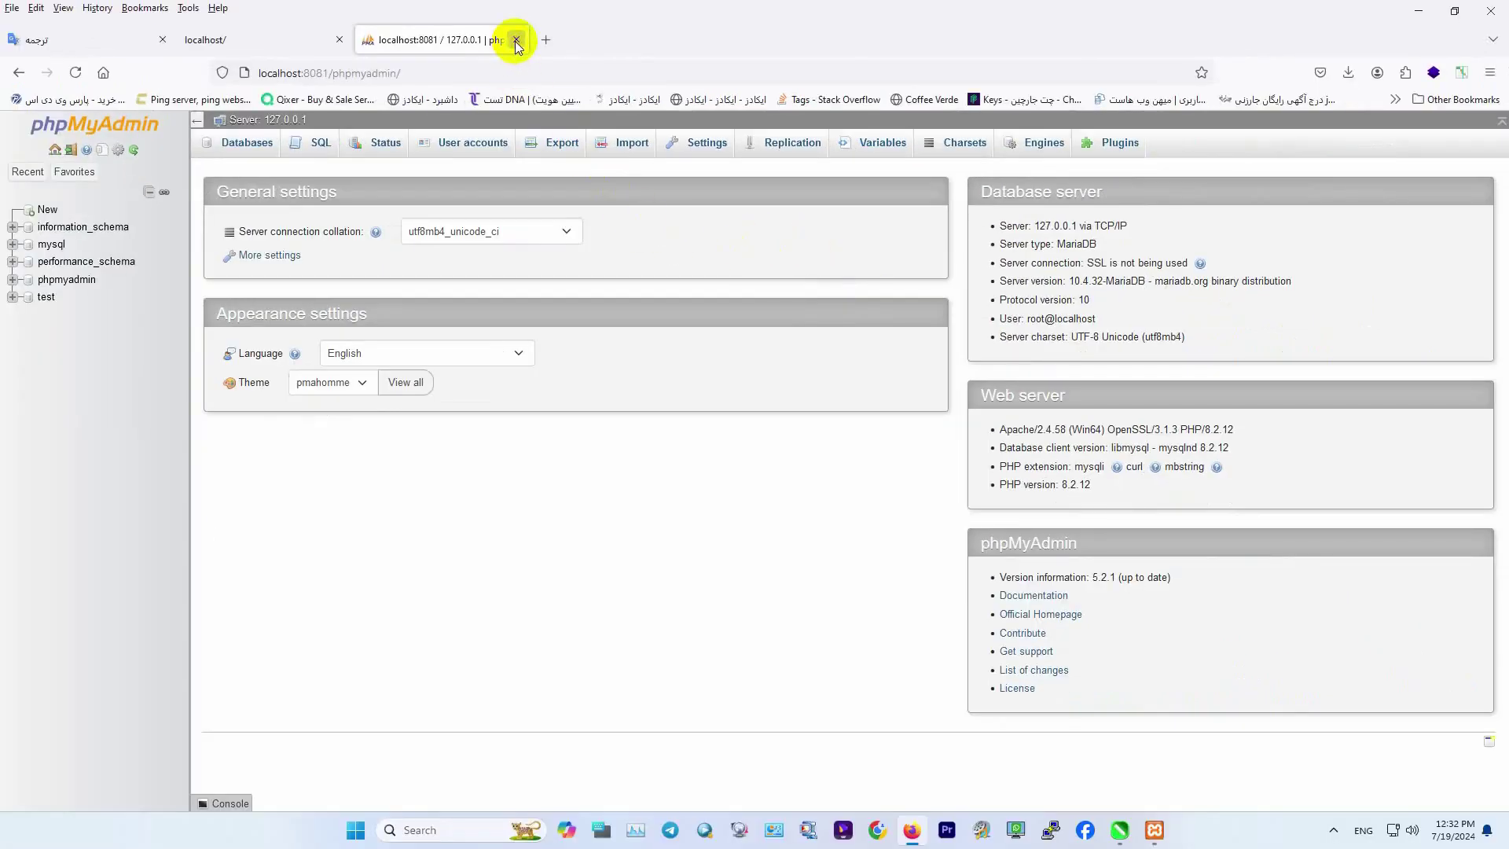
left_click(516, 41)
left_click(1419, 11)
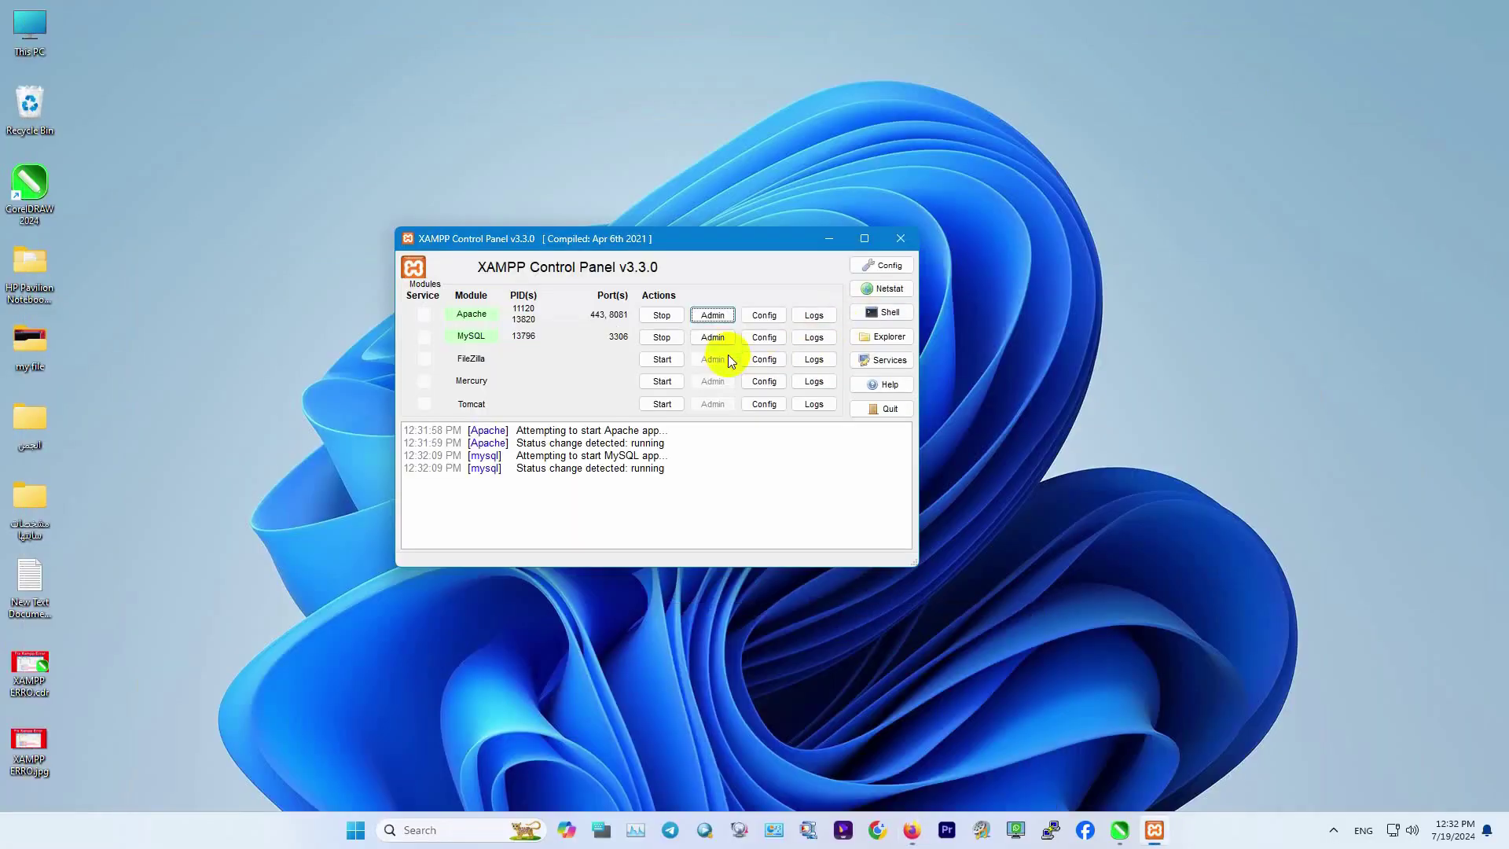
Step: Restart both modules by stopping MySQL and Apache and starting Apache and MySQL again
left_click(662, 337)
left_click(662, 315)
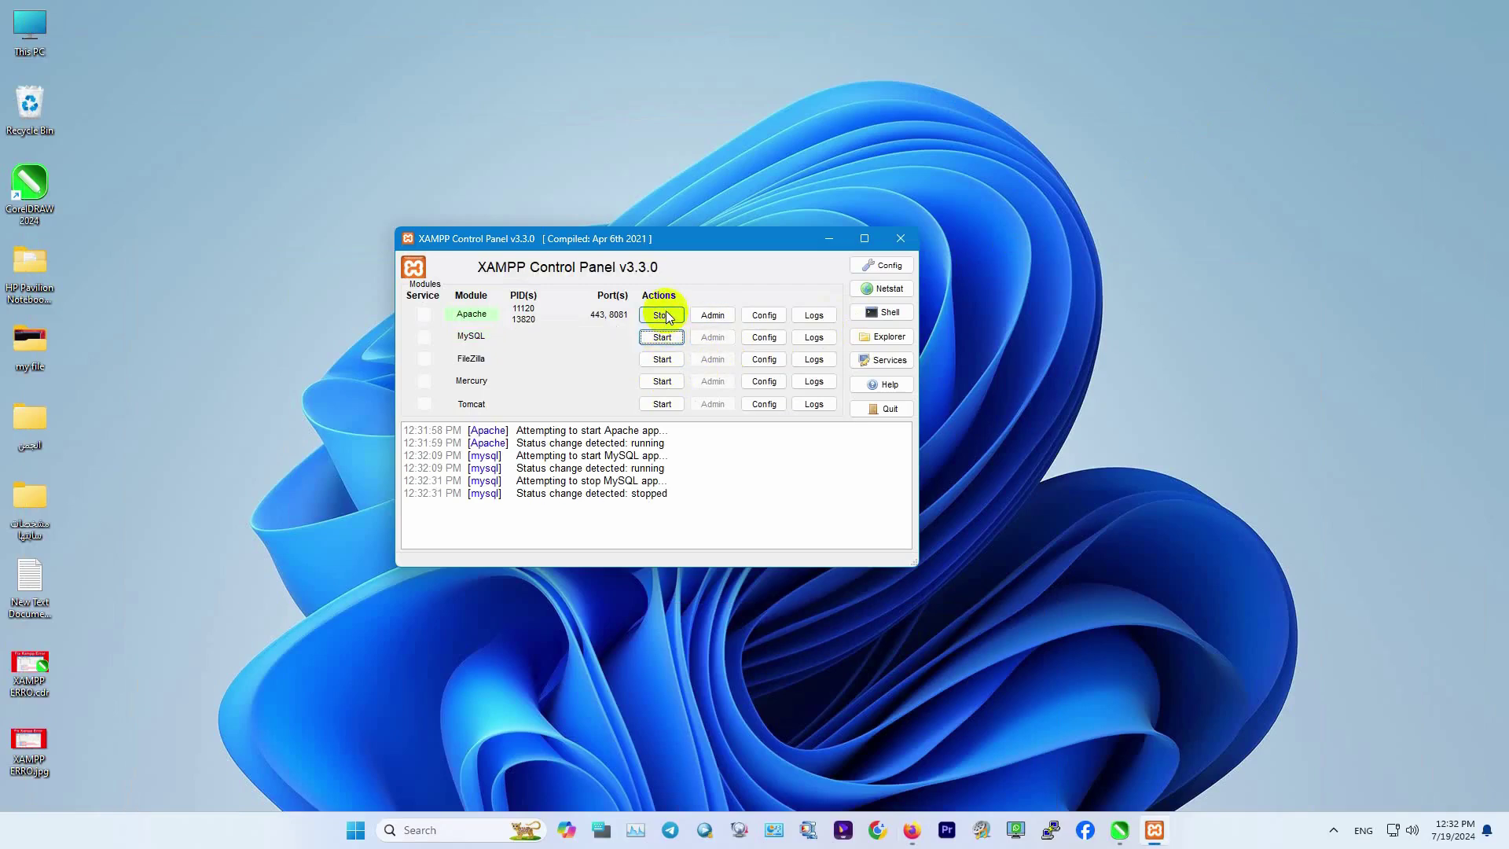
left_click(663, 316)
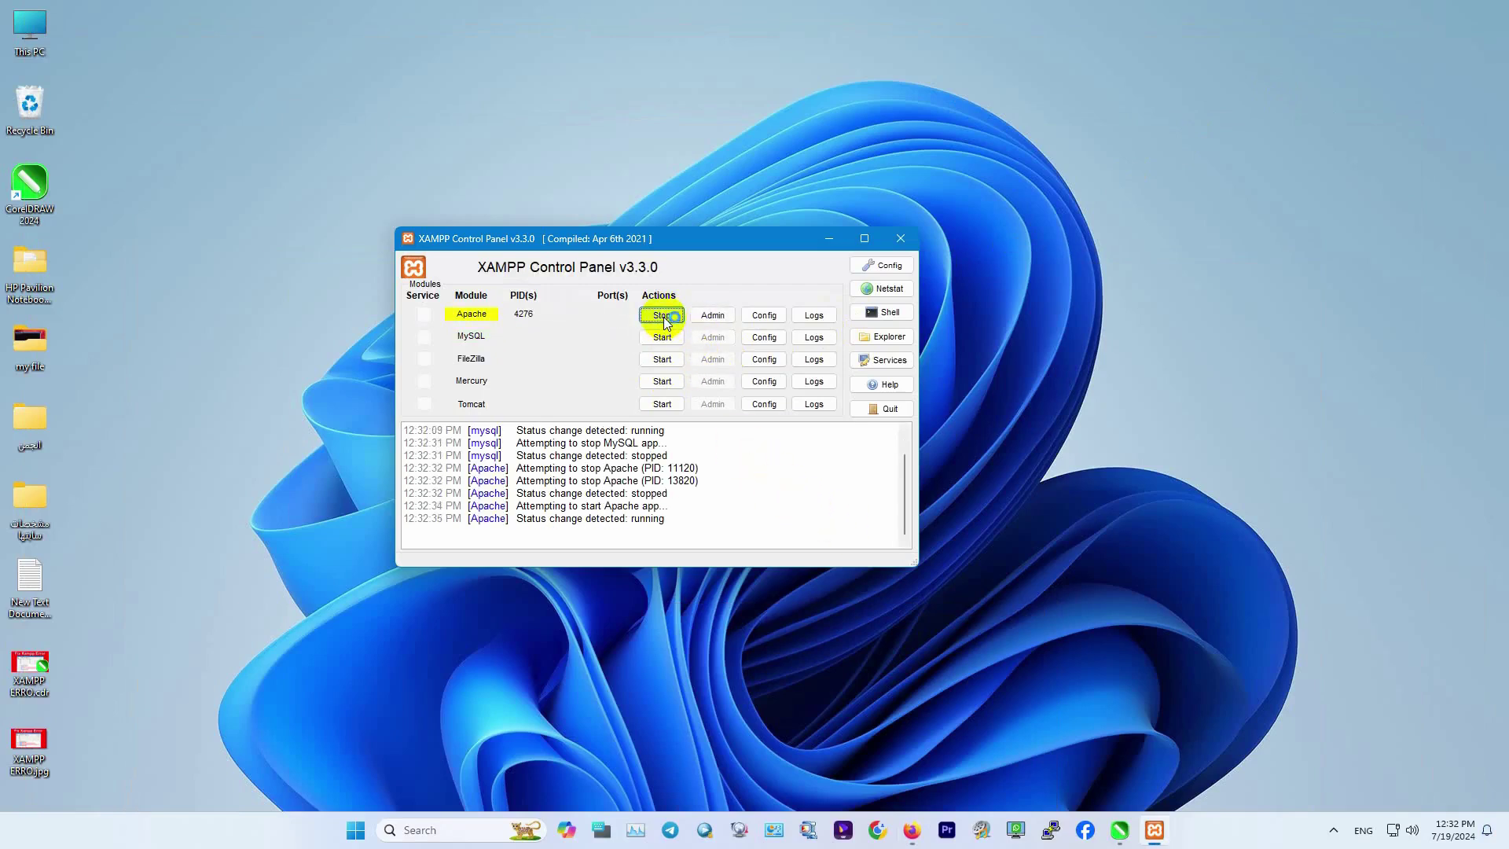
left_click(662, 338)
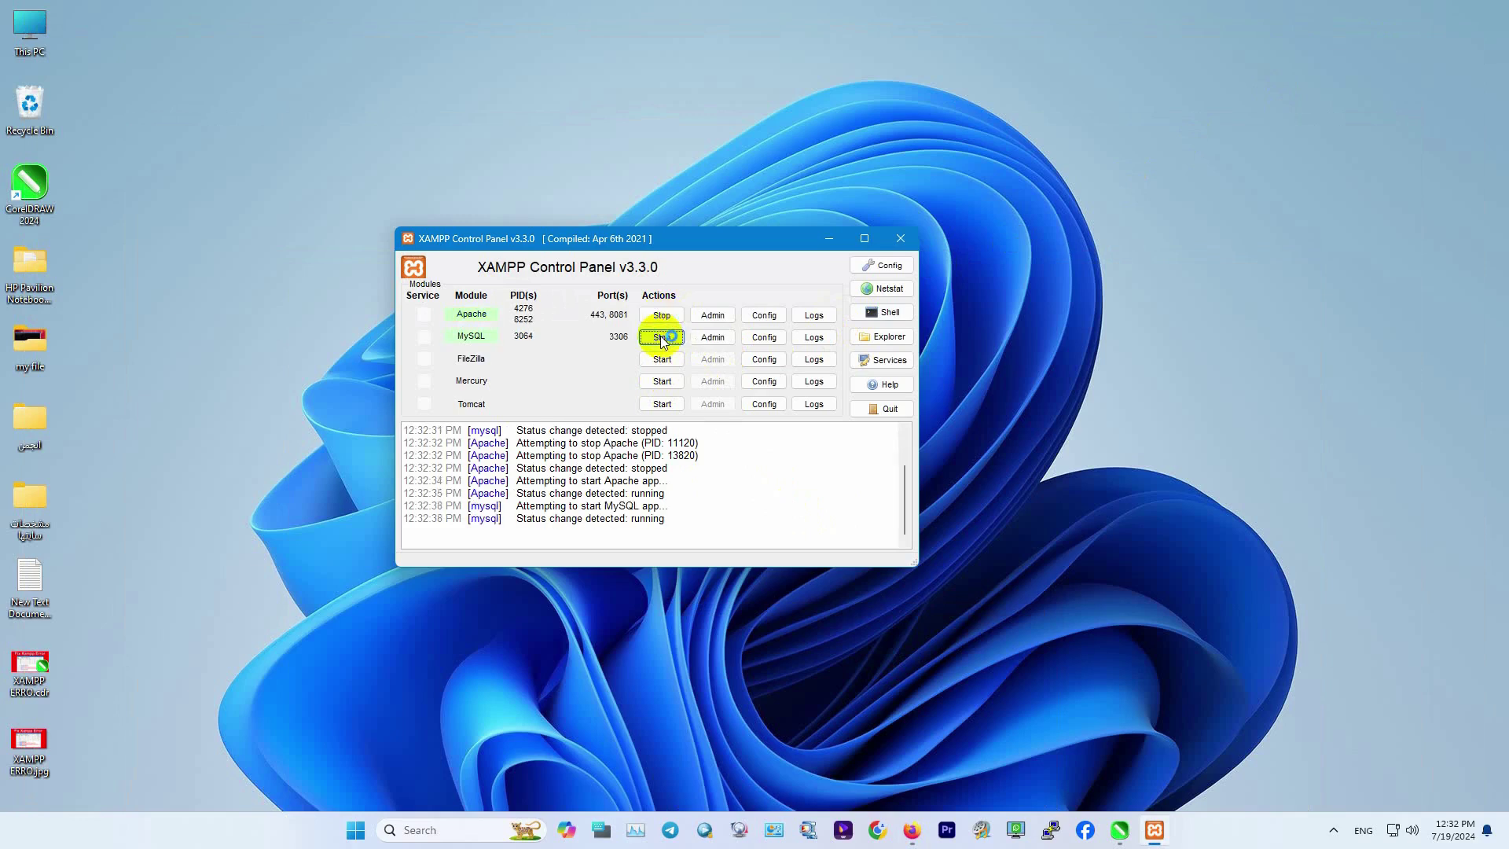